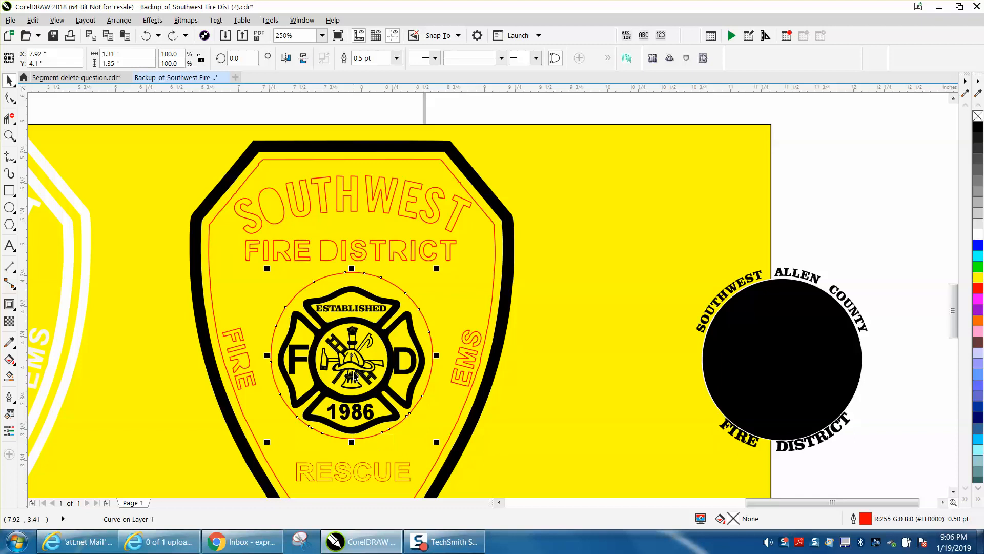
- Set a much finer nudge distance and nudge the red circle around the emblem down to about Y 4.06 inches
{"action": "left_click", "coordinate": [802, 228]}
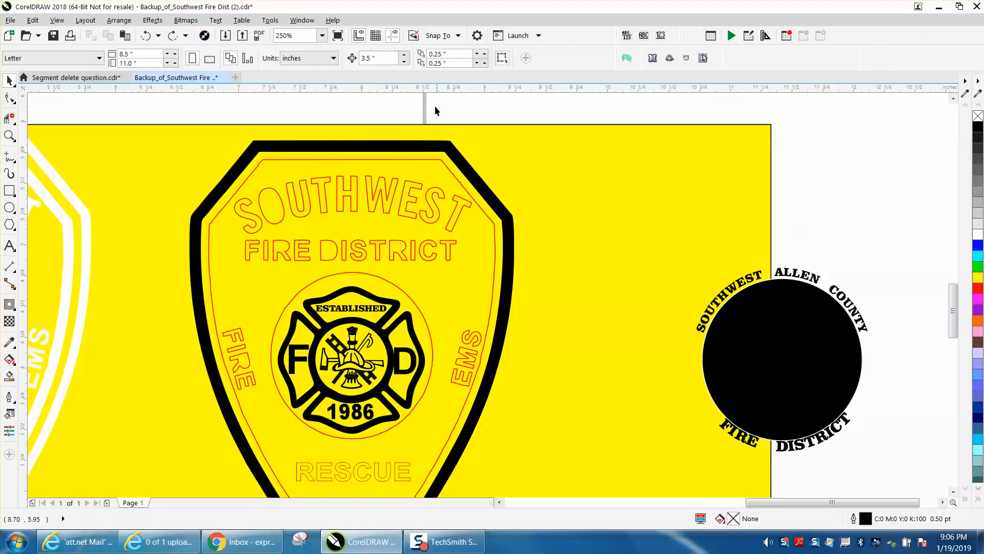
{"action": "left_click_drag", "start_coordinate": [385, 58], "coordinate": [352, 61]}
{"action": "type", "text": ".00"}
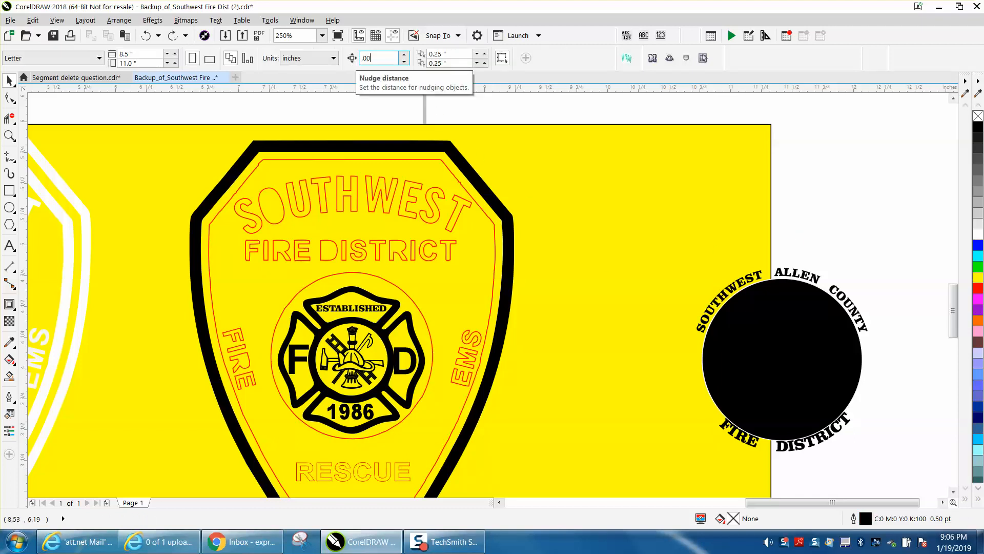
{"action": "left_click", "coordinate": [417, 309]}
{"action": "key", "text": "Down"}
{"action": "key", "text": "Down"}
{"action": "key", "text": "Down"}
{"action": "key", "text": "Down"}
{"action": "key", "text": "Down"}
{"action": "key", "text": "Down"}
{"action": "key", "text": "Down"}
{"action": "key", "text": "Down"}
{"action": "key", "text": "Down"}
{"action": "key", "text": "Down"}
{"action": "key", "text": "Down"}
{"action": "key", "text": "Down"}
{"action": "key", "text": "Down"}
{"action": "key", "text": "Down"}
{"action": "key", "text": "Down"}
{"action": "key", "text": "Down"}
{"action": "key", "text": "Down"}
{"action": "key", "text": "Down"}
{"action": "key", "text": "Down"}
{"action": "key", "text": "Down"}
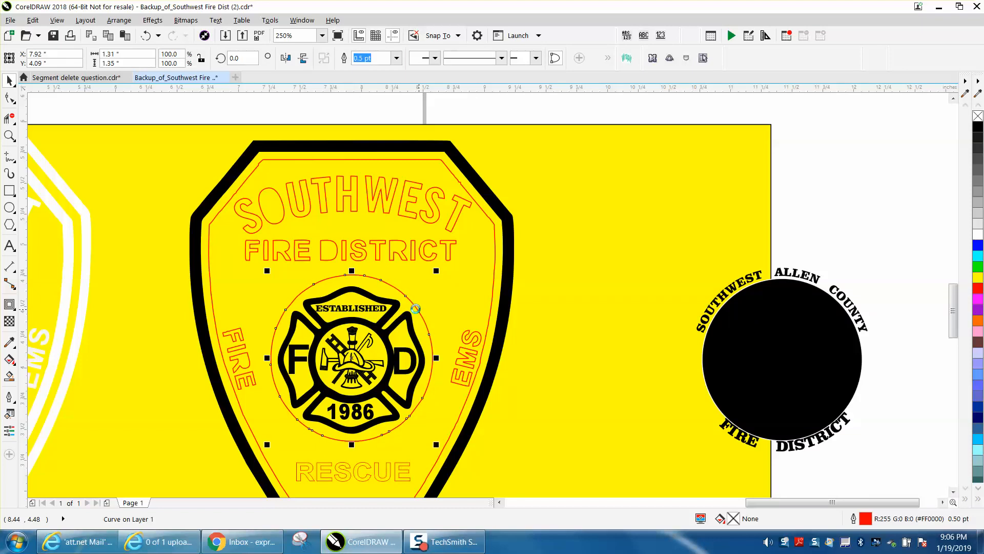
{"action": "left_click", "coordinate": [826, 230]}
{"action": "left_click", "coordinate": [813, 279]}
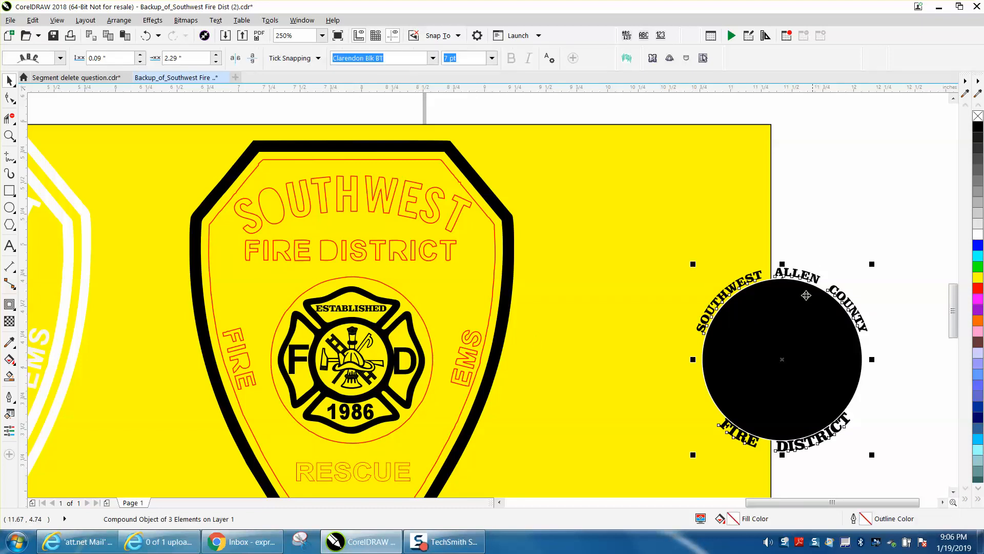
{"action": "left_click_drag", "start_coordinate": [781, 357], "coordinate": [798, 316]}
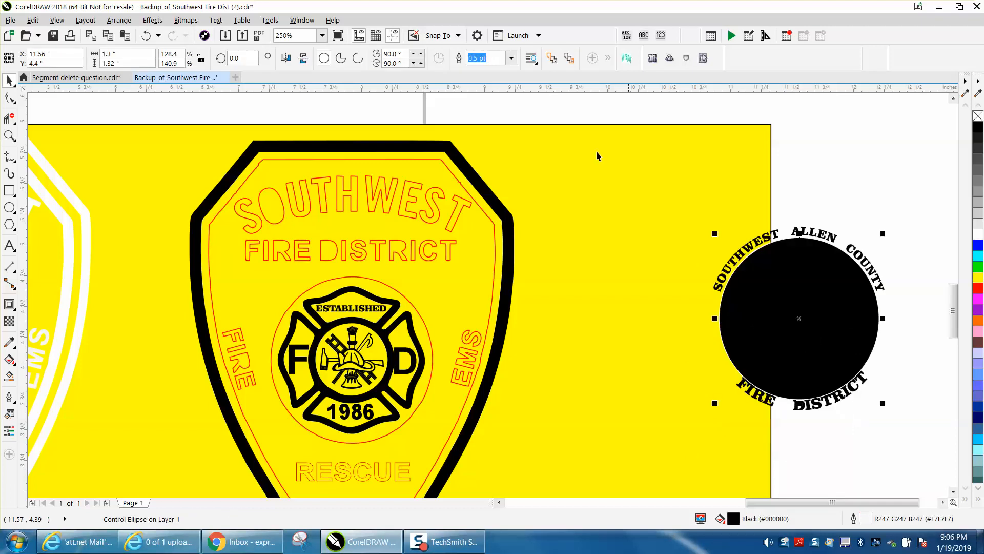
{"action": "left_click", "coordinate": [147, 35]}
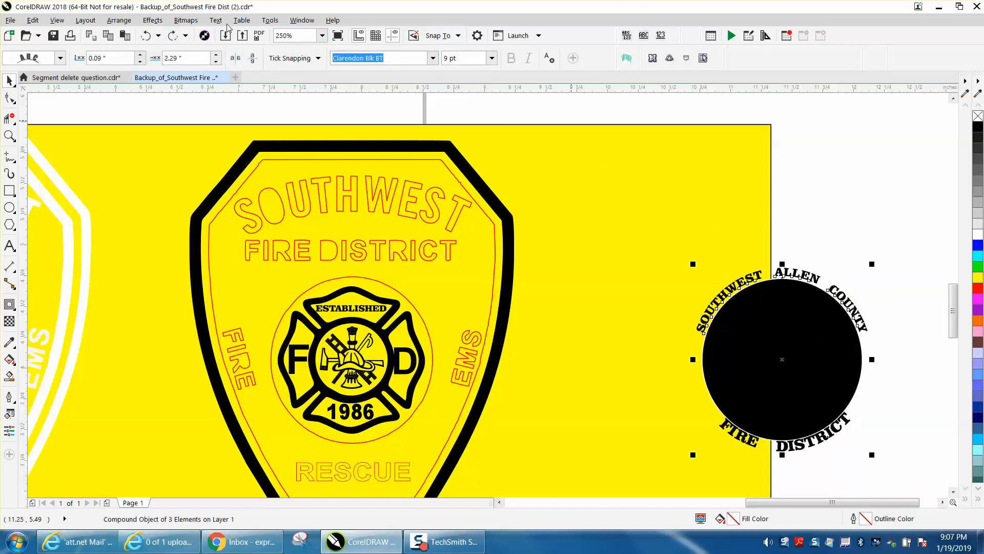
- Break the curved text apart from the black circle
{"action": "left_click", "coordinate": [125, 22]}
{"action": "left_click", "coordinate": [160, 228]}
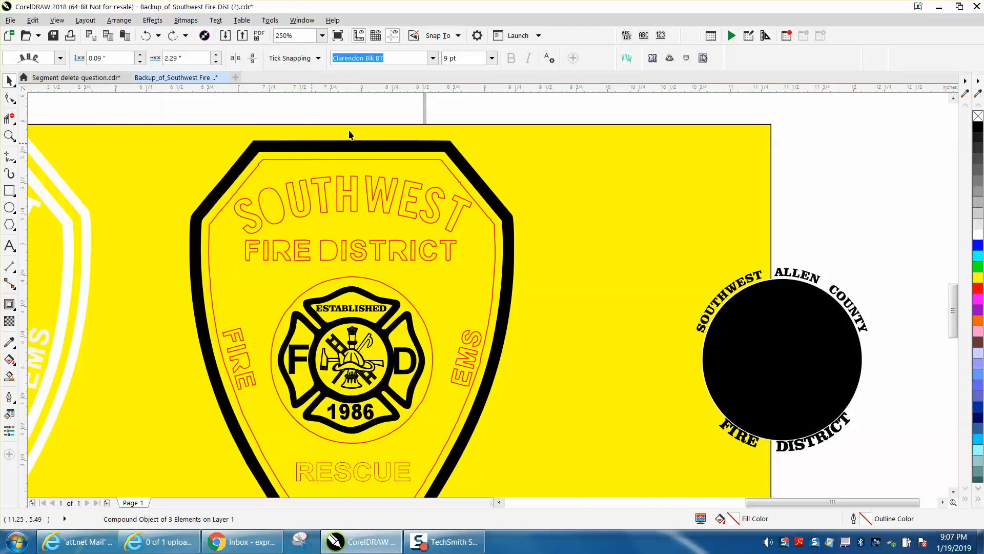
{"action": "left_click", "coordinate": [631, 123]}
- Set the nudge distance to 3.5 inches and nudge both curved texts, SOUTHWEST ALLEN COUNTY and FIRE DISTRICT, left once onto the badge emblem
{"action": "left_click", "coordinate": [806, 278]}
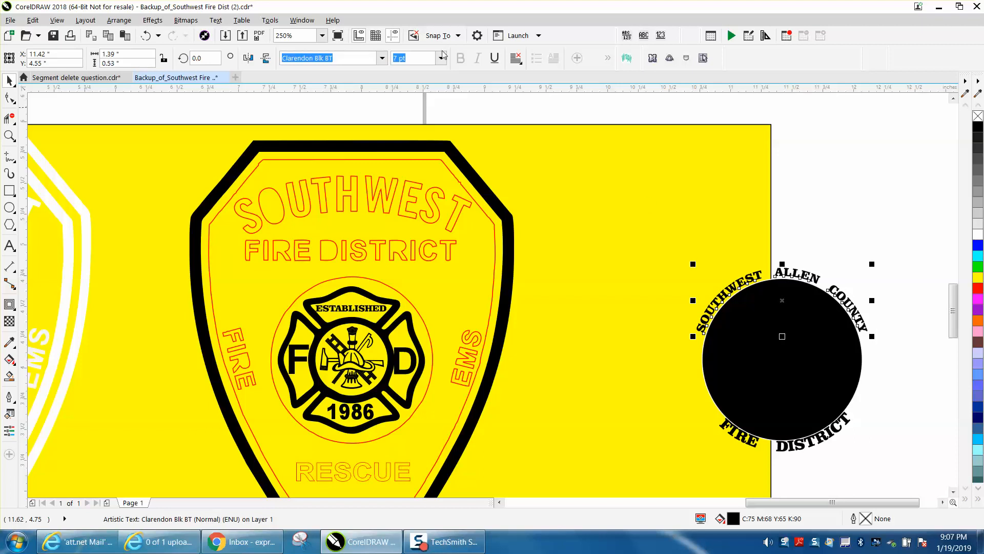
{"action": "left_click", "coordinate": [453, 105]}
{"action": "left_click", "coordinate": [386, 57]}
{"action": "type", "text": "3.5"}
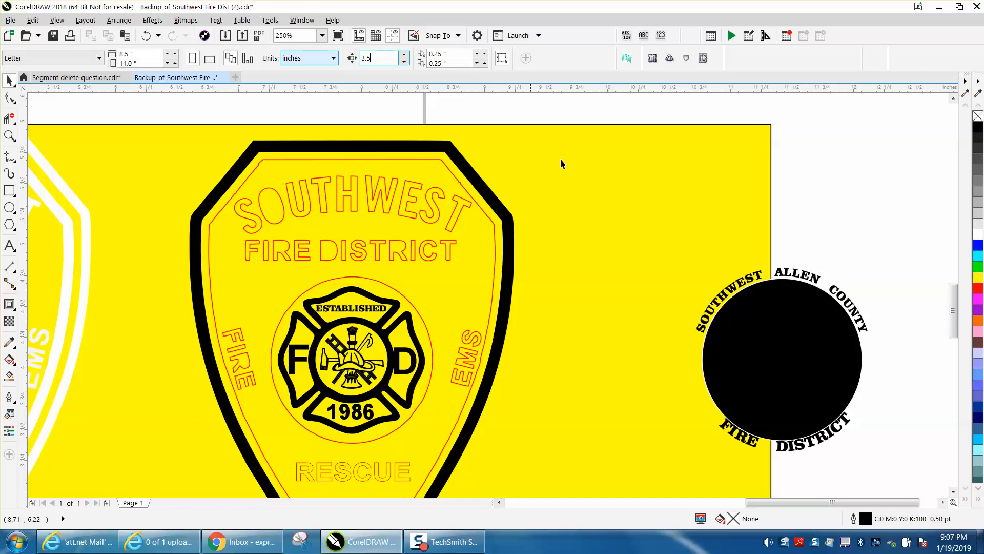
{"action": "left_click", "coordinate": [787, 272]}
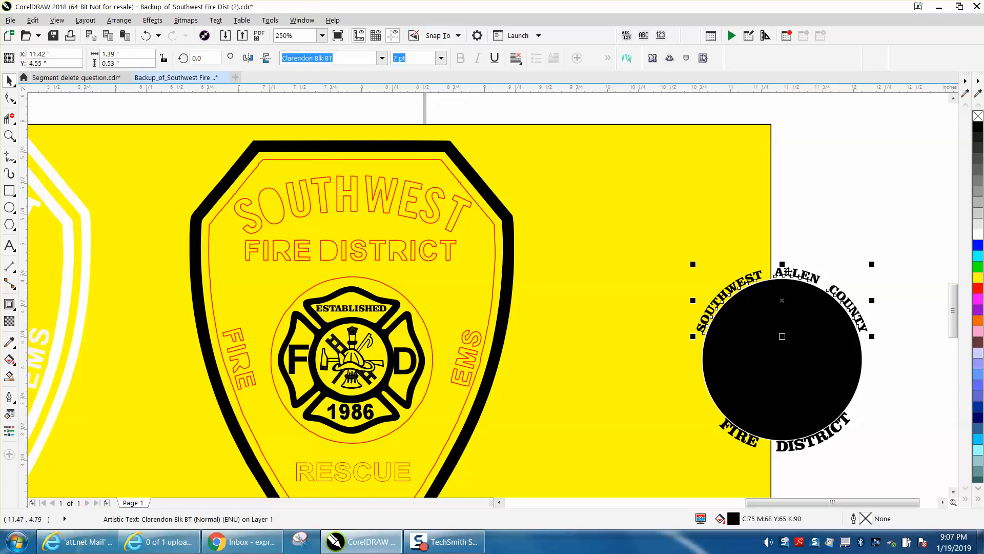
{"action": "key", "text": "Left"}
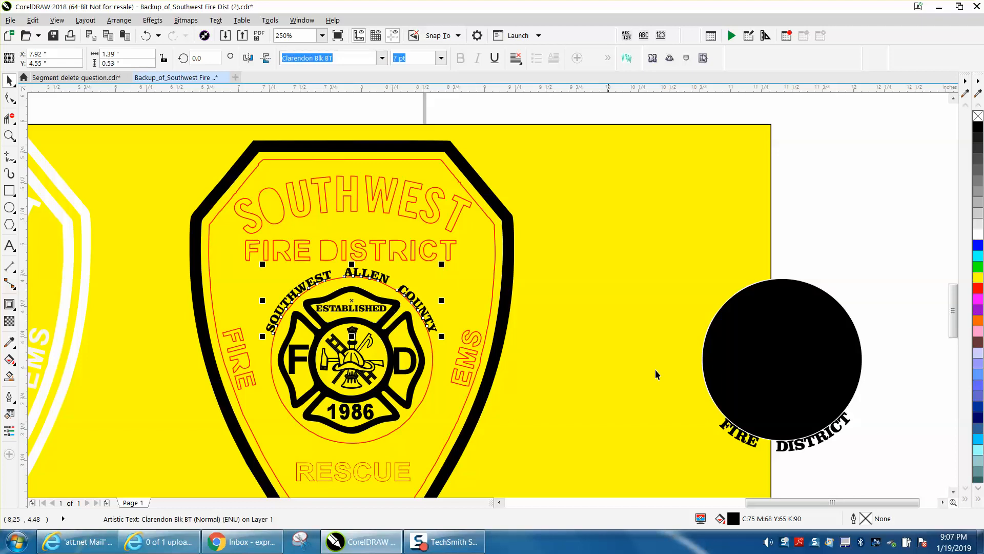
{"action": "left_click", "coordinate": [751, 444]}
{"action": "key", "text": "Left"}
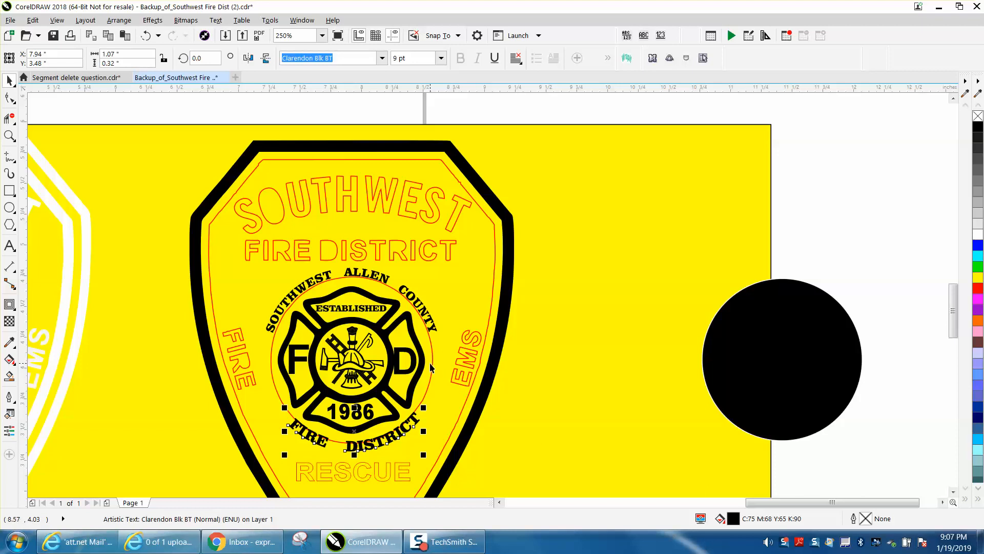
- Delete the black circle beside the badge
{"action": "left_click", "coordinate": [9, 136]}
{"action": "left_click_drag", "start_coordinate": [379, 359], "coordinate": [501, 461]}
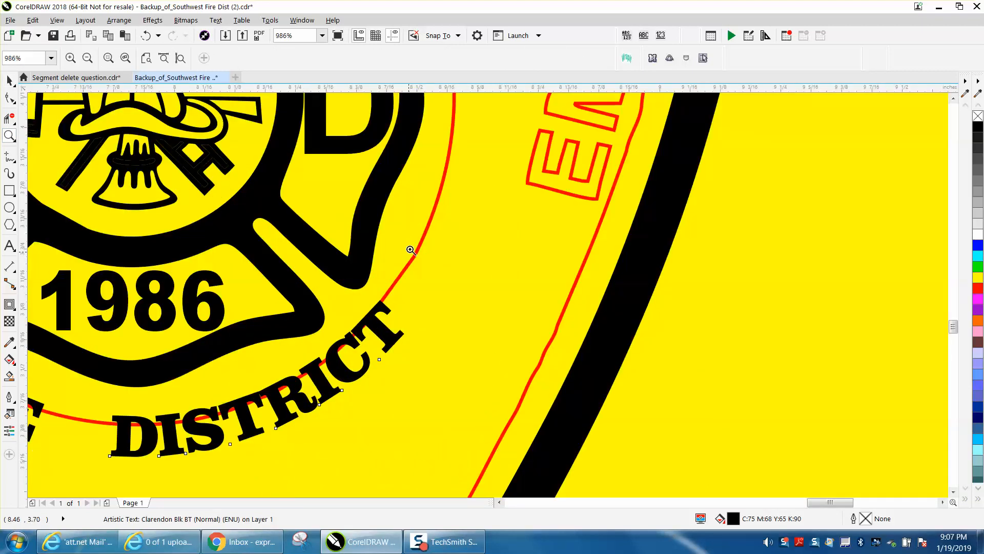
{"action": "scroll", "coordinate": [413, 246], "scroll_direction": "down", "scroll_amount": 2}
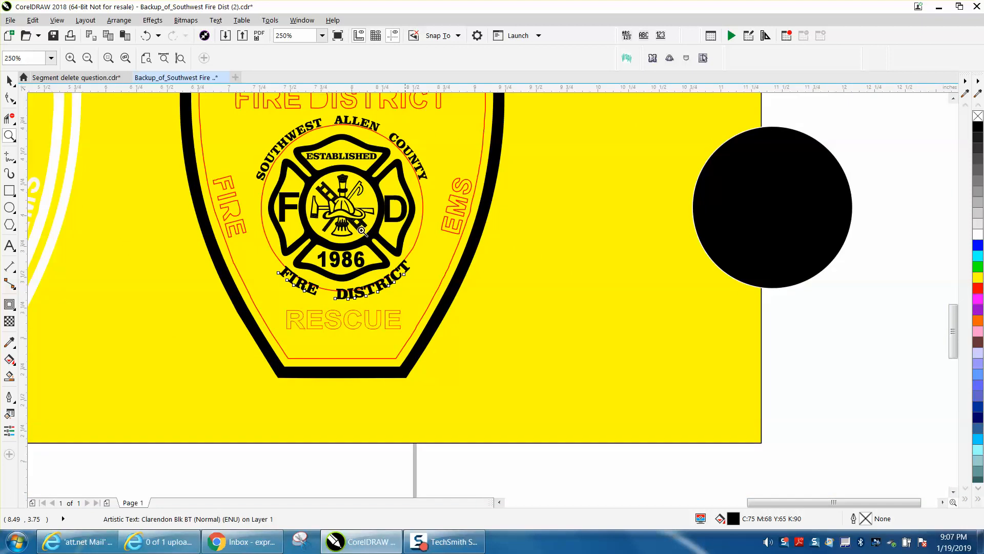
{"action": "left_click", "coordinate": [10, 81]}
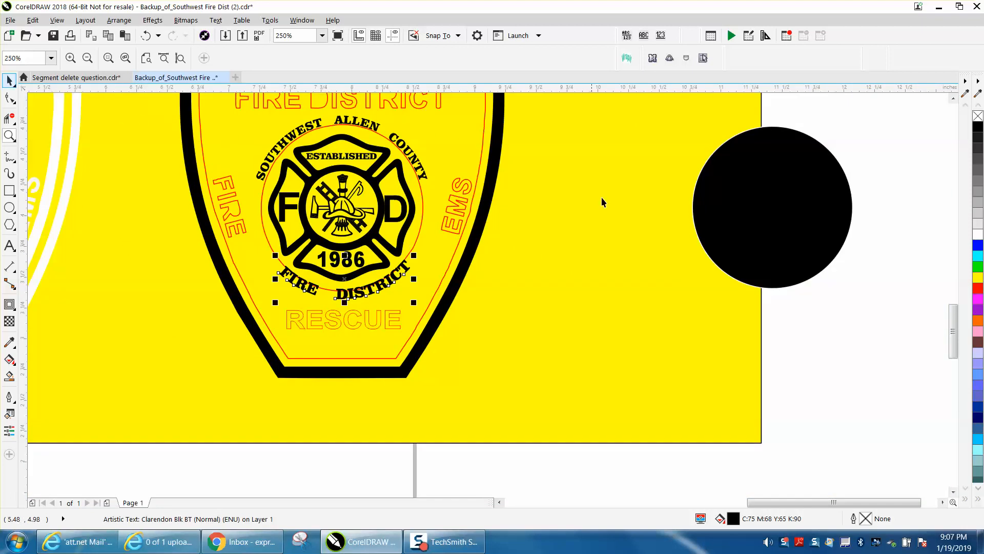
{"action": "left_click", "coordinate": [758, 203]}
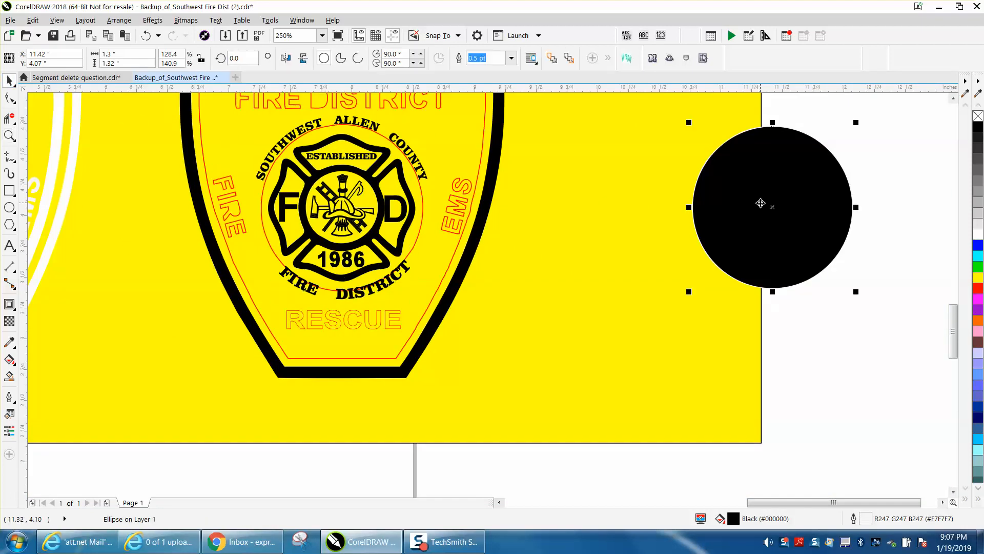
{"action": "key", "text": "Delete"}
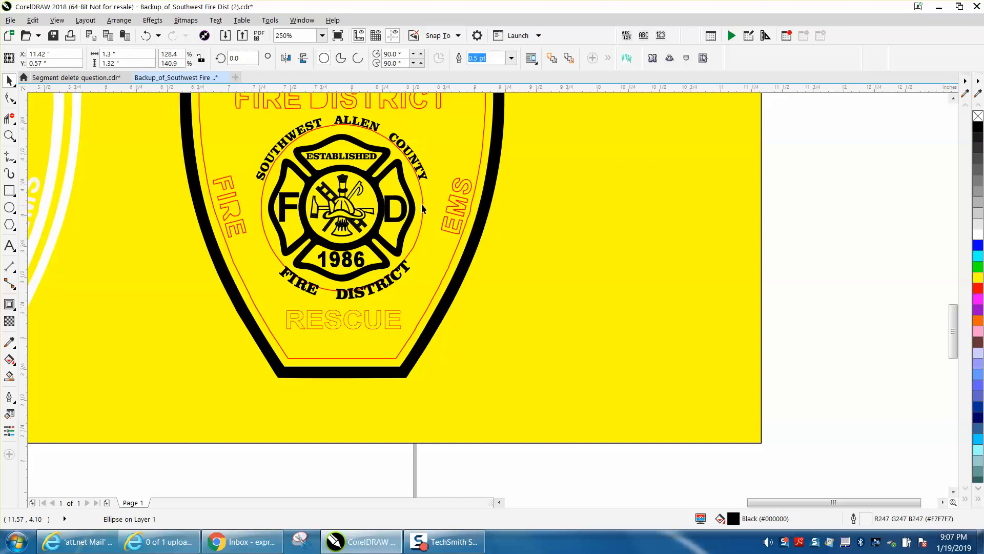
- Move the emblem's red circle 3.5 inches right off the badge and resize it to 1.41 by 1.45 inches
{"action": "left_click", "coordinate": [422, 203]}
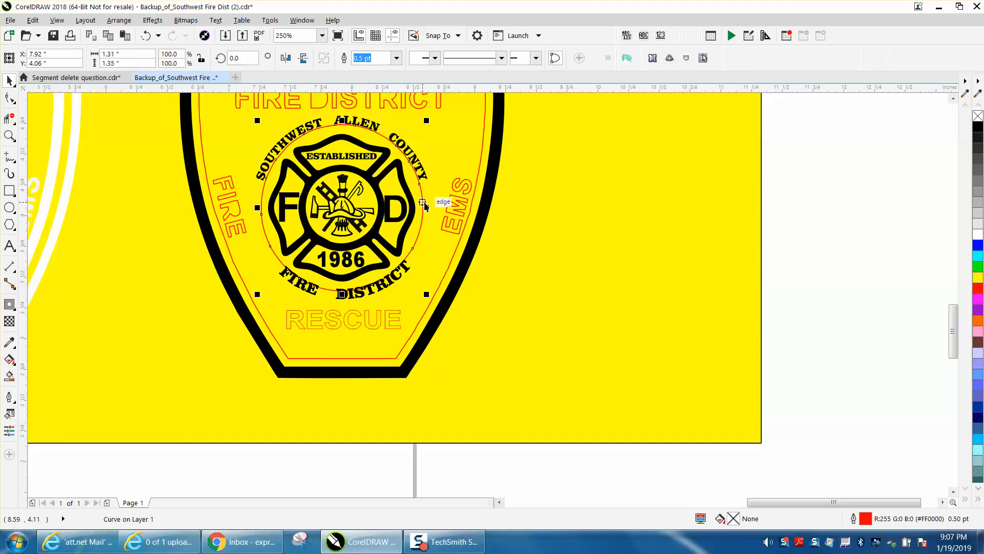
{"action": "left_click_drag", "start_coordinate": [424, 202], "coordinate": [854, 202]}
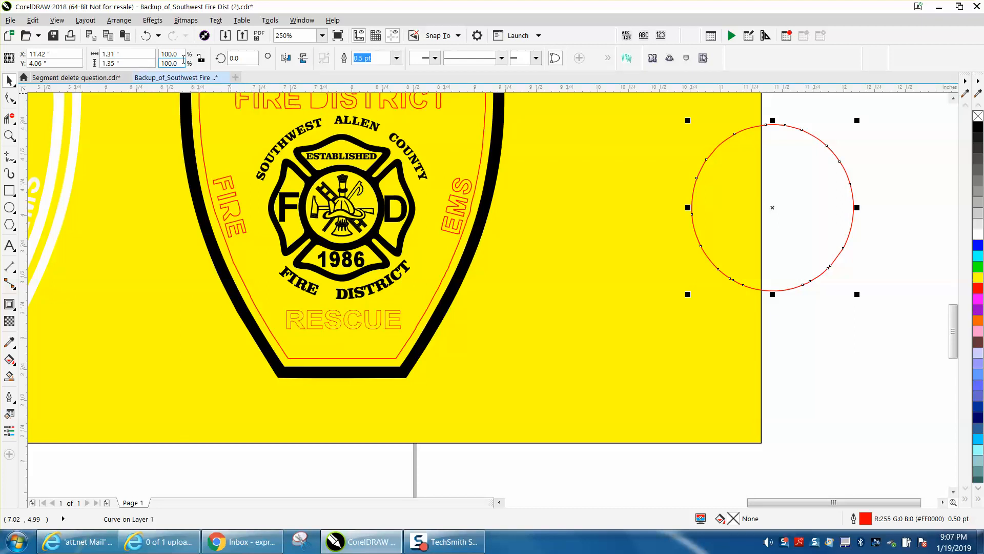
{"action": "left_click", "coordinate": [113, 63]}
{"action": "type", "text": "1."}
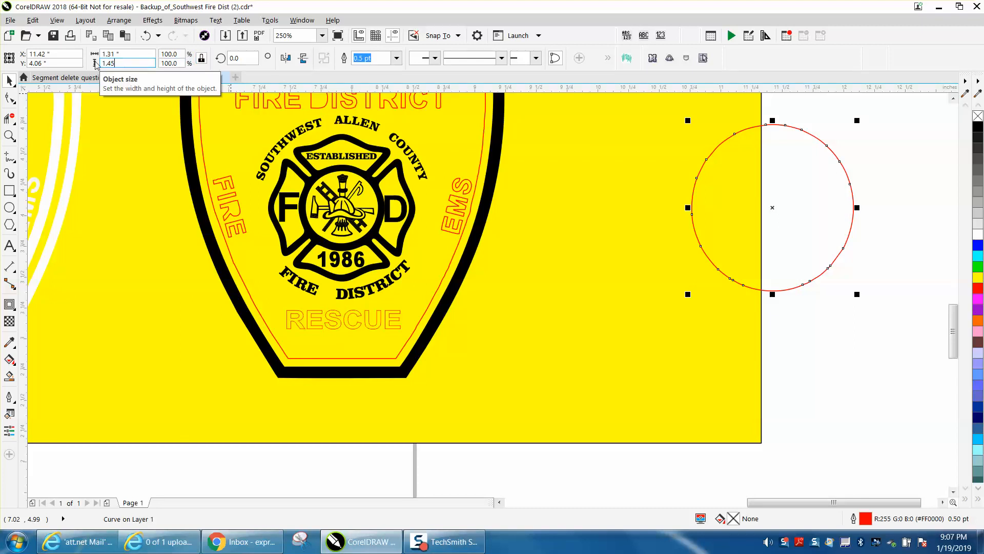
{"action": "left_click", "coordinate": [136, 54]}
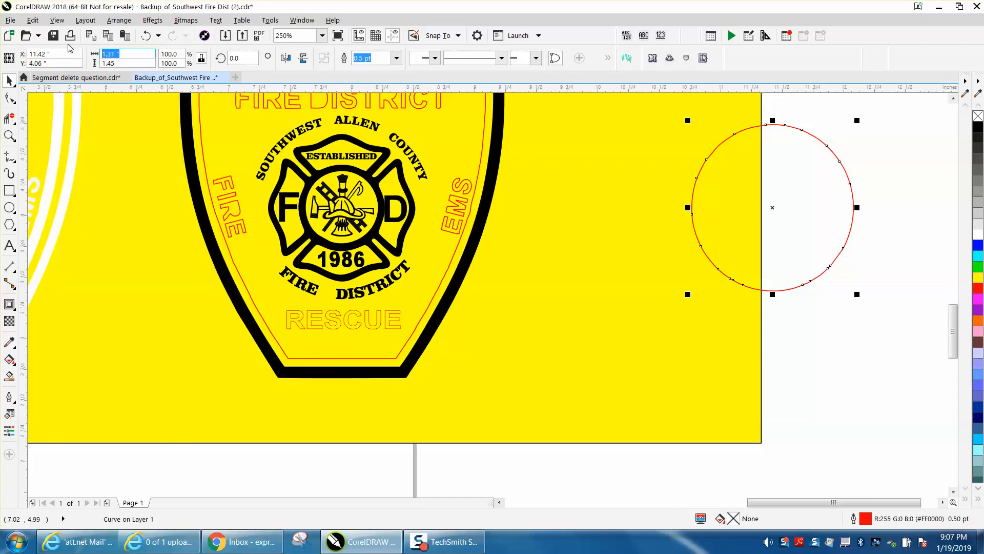
{"action": "type", "text": "1.41"}
{"action": "key", "text": "Return"}
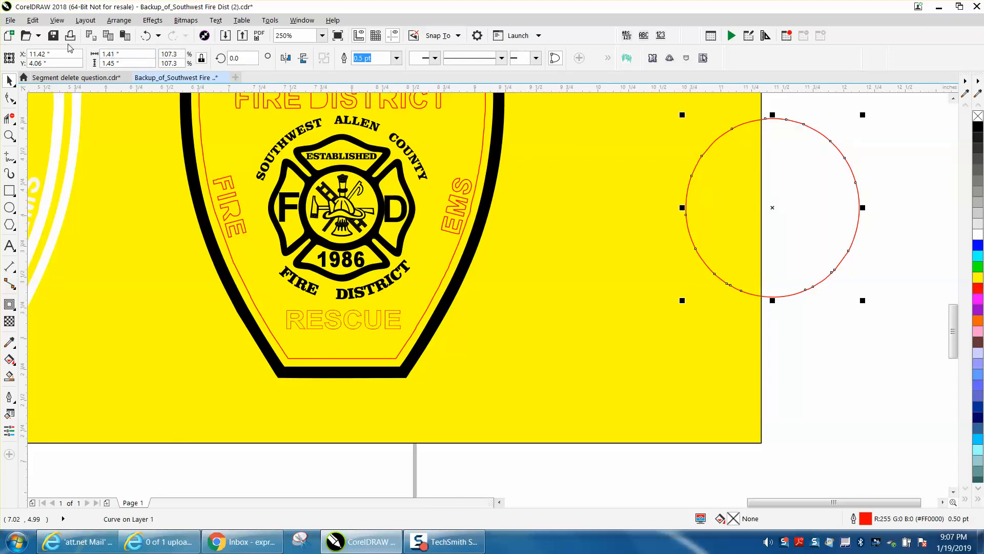
- Move the red circle 3.5 inches back onto the emblem and set its width to 1.45 inches with proportions locked
{"action": "key", "text": "Left"}
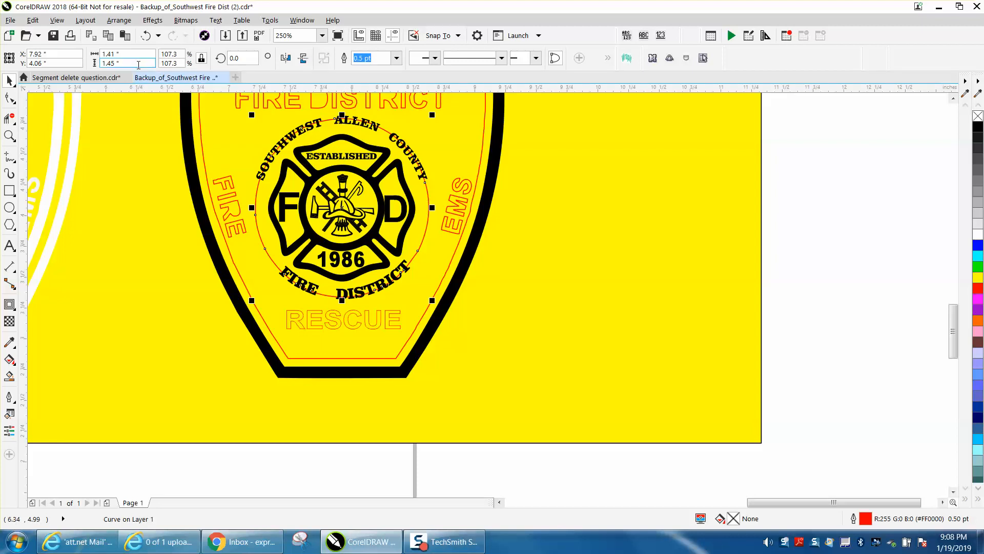
{"action": "left_click", "coordinate": [123, 54]}
{"action": "type", "text": "1"}
{"action": "key", "text": "Return"}
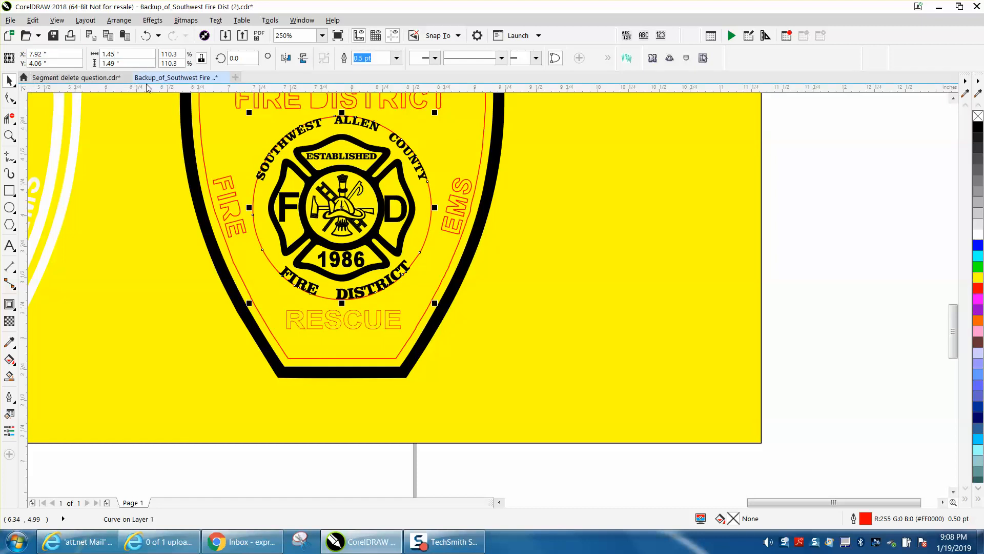
- Try to set the red circle's width and height both to 1.5 inches
{"action": "left_click", "coordinate": [117, 54]}
{"action": "type", "text": "1"}
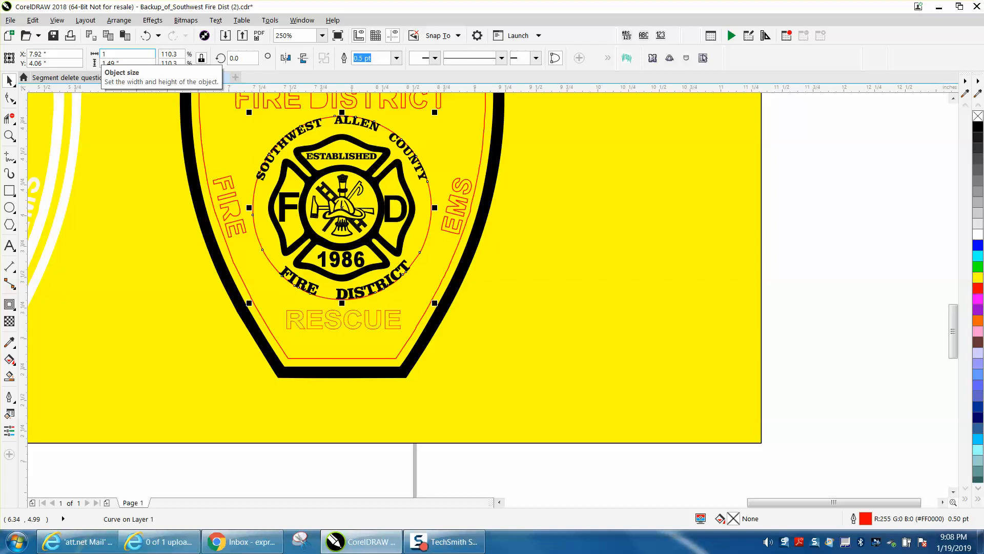
{"action": "type", "text": ".5"}
{"action": "left_click", "coordinate": [107, 63]}
{"action": "type", "text": "1"}
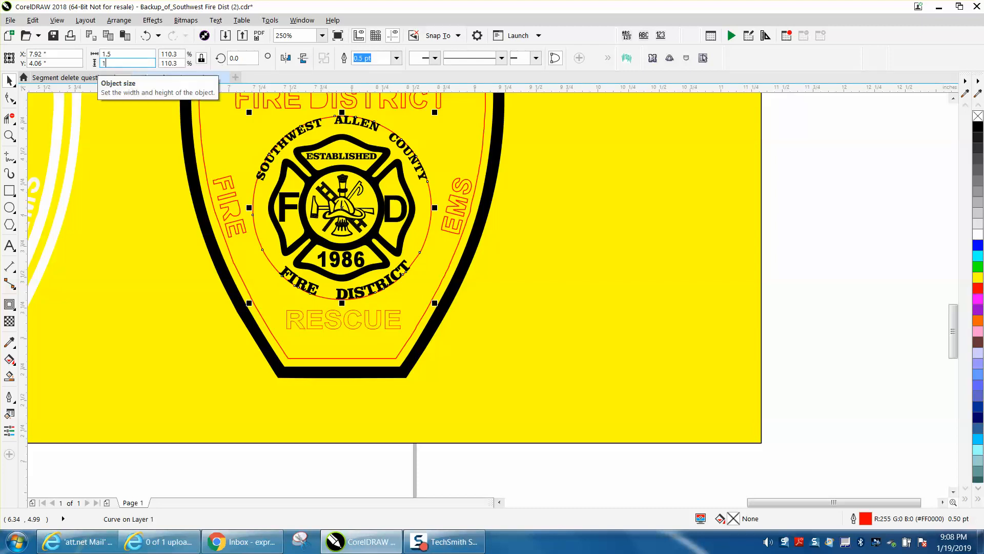
{"action": "key", "text": "Return"}
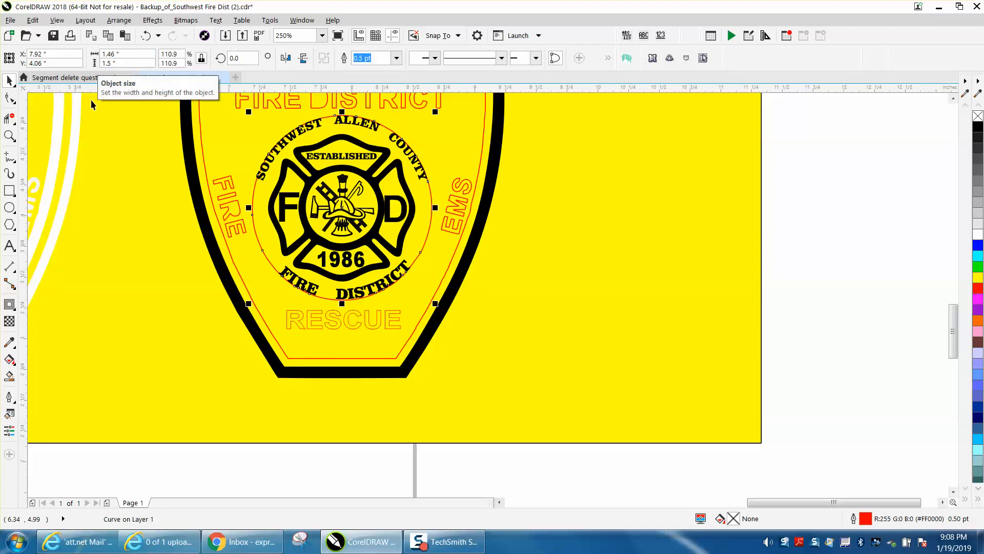
{"action": "key", "text": "z"}
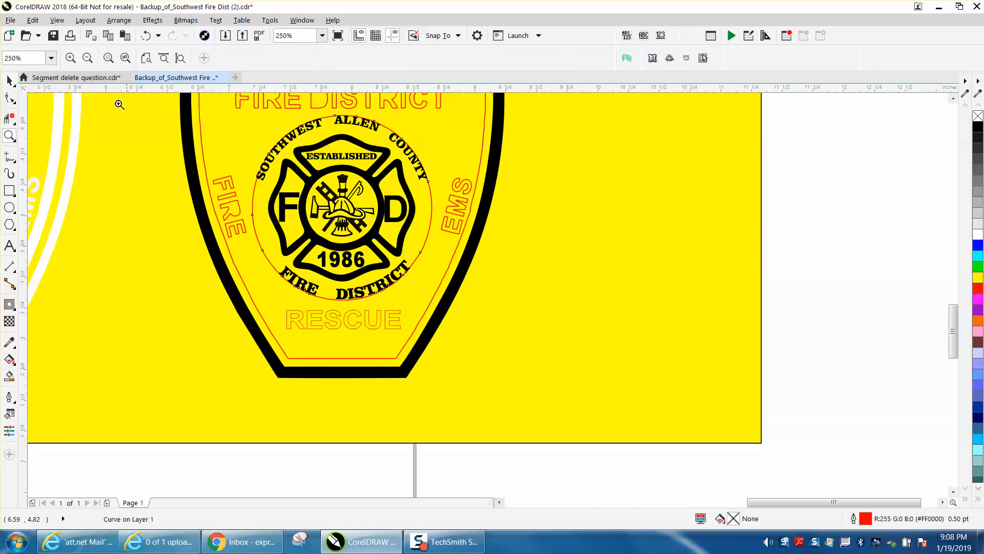
{"action": "left_click", "coordinate": [9, 80]}
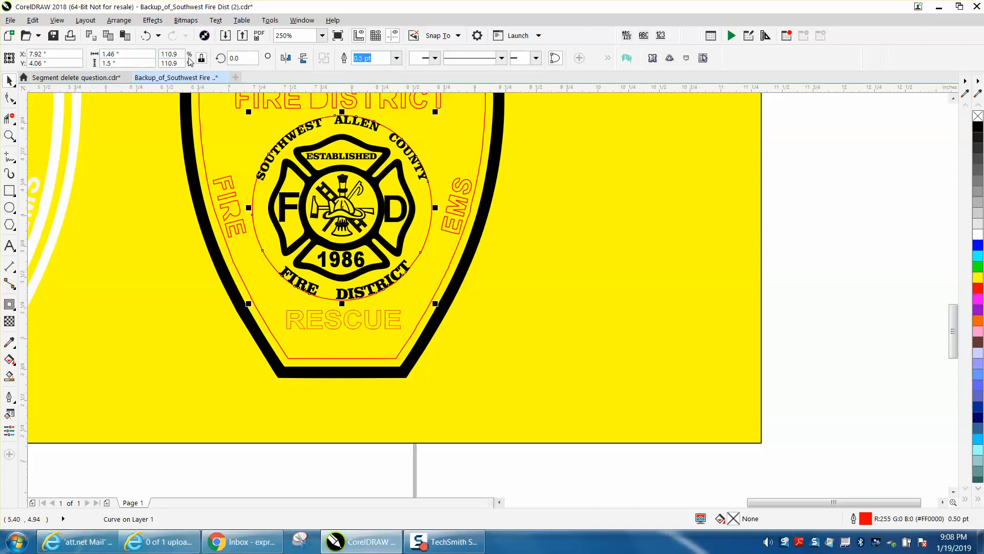
- Unlock the red circle's proportions and resize it to 1.55 by 1.55 inches around the curved text
{"action": "double_click", "coordinate": [112, 54]}
{"action": "type", "text": "1"}
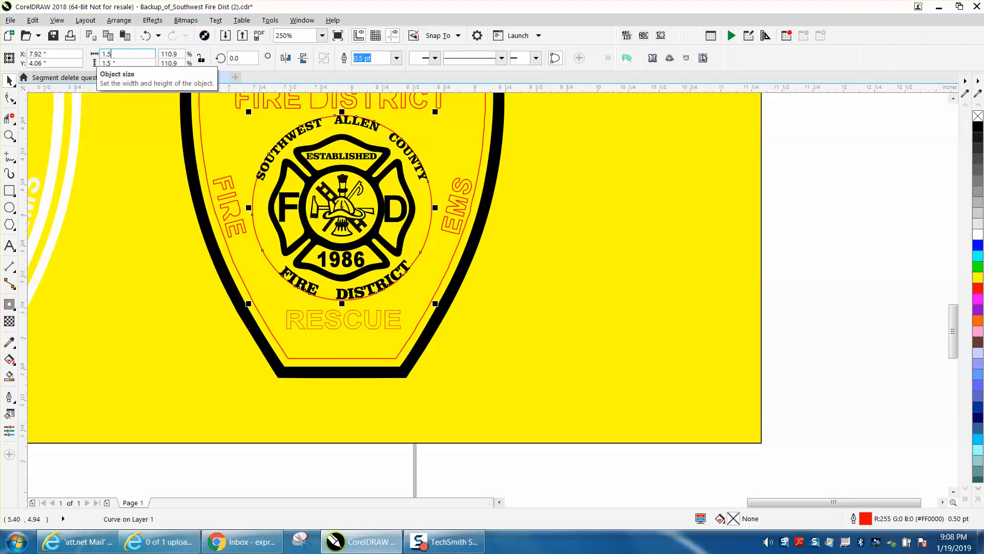
{"action": "type", "text": ".5"}
{"action": "key", "text": "Return"}
{"action": "double_click", "coordinate": [113, 54]}
{"action": "type", "text": "1.55"}
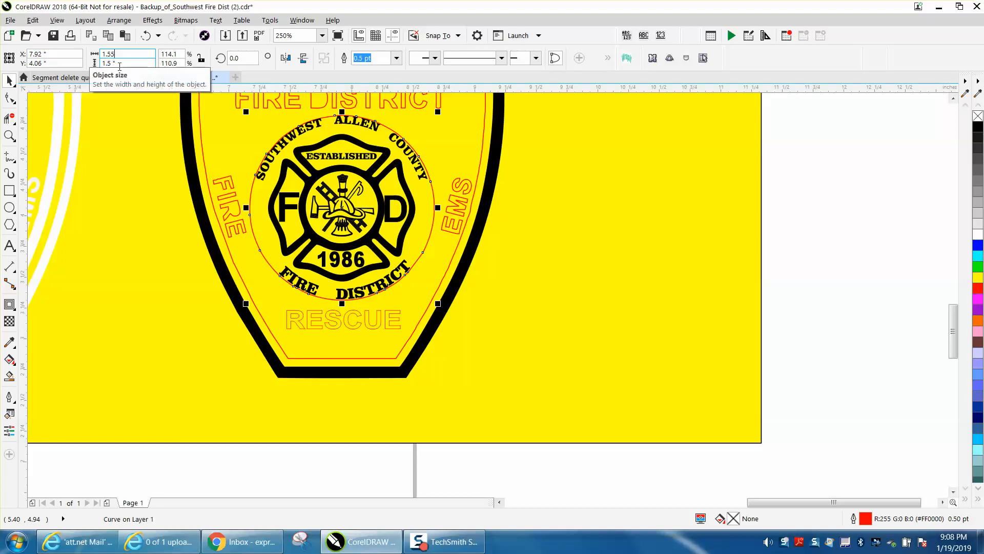
{"action": "left_click_drag", "start_coordinate": [120, 65], "coordinate": [97, 65]}
{"action": "type", "text": "1.55"}
{"action": "key", "text": "Return"}
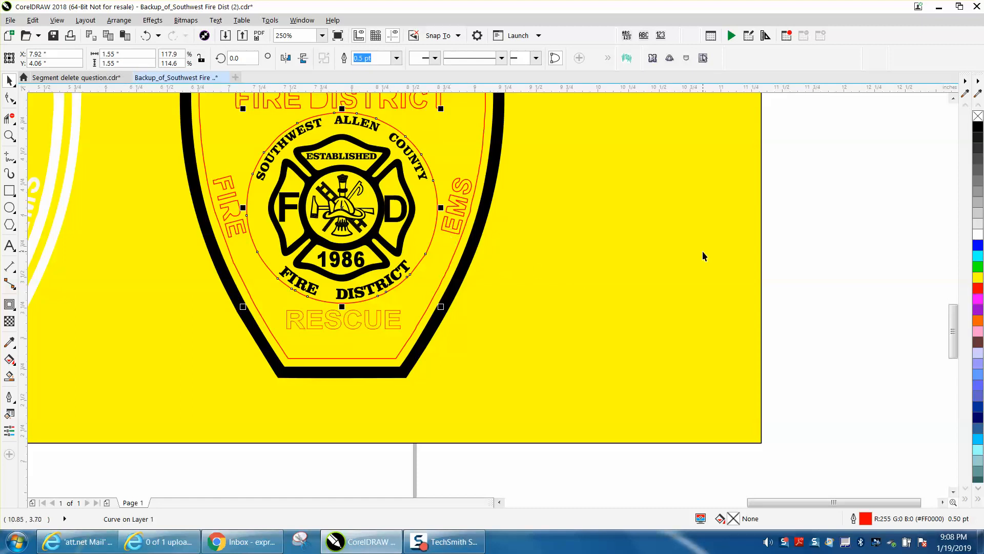
{"action": "left_click", "coordinate": [837, 272]}
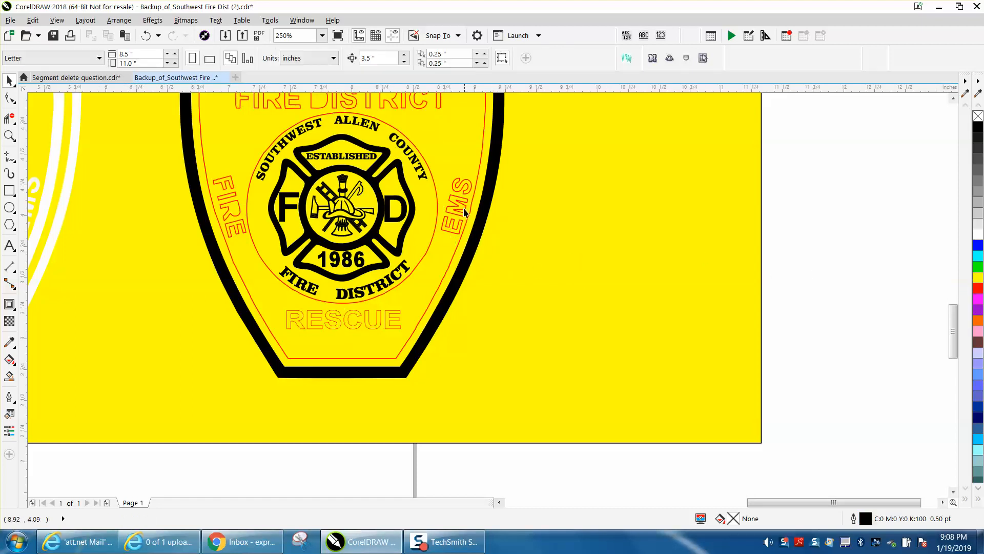
- Duplicate the red RESCUE text and place the copy in the empty yellow area beside the black-outlined badge
{"action": "left_click", "coordinate": [385, 323]}
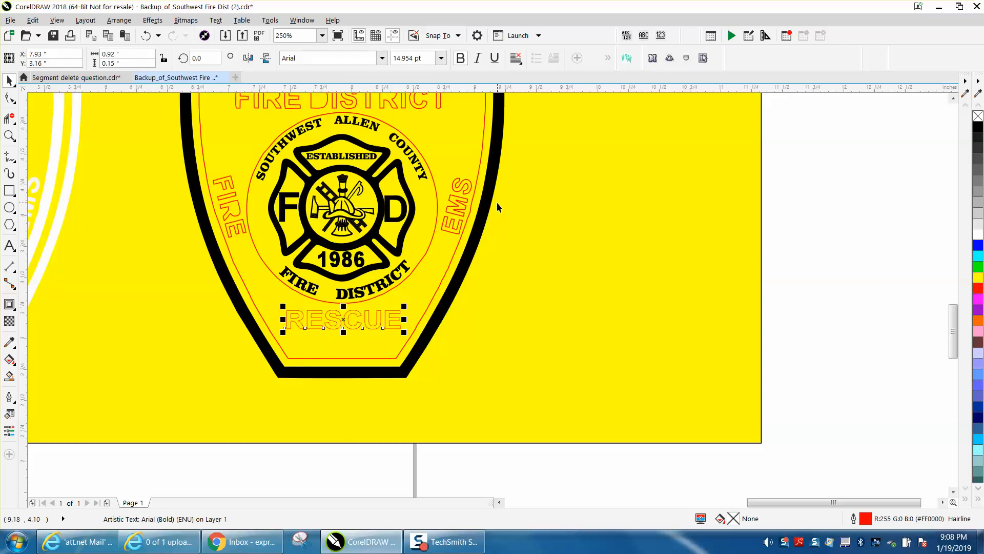
{"action": "key", "text": "ctrl+d"}
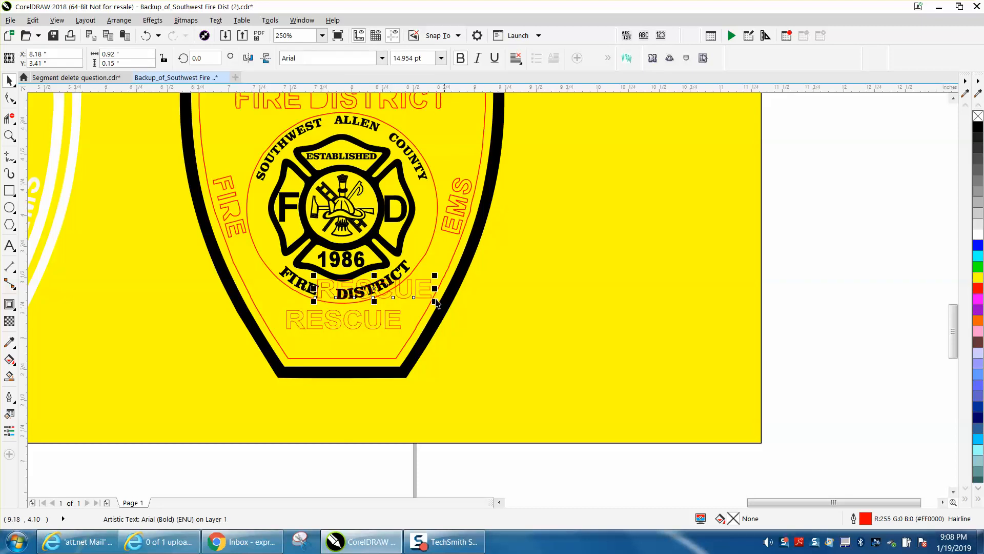
{"action": "left_click_drag", "start_coordinate": [382, 292], "coordinate": [561, 334]}
{"action": "left_click", "coordinate": [865, 189]}
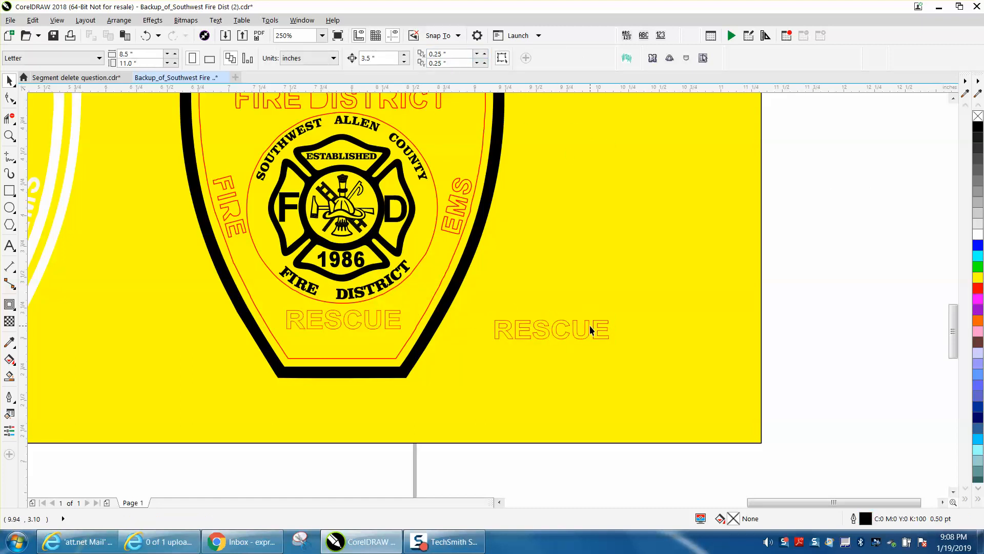
{"action": "left_click", "coordinate": [57, 21]}
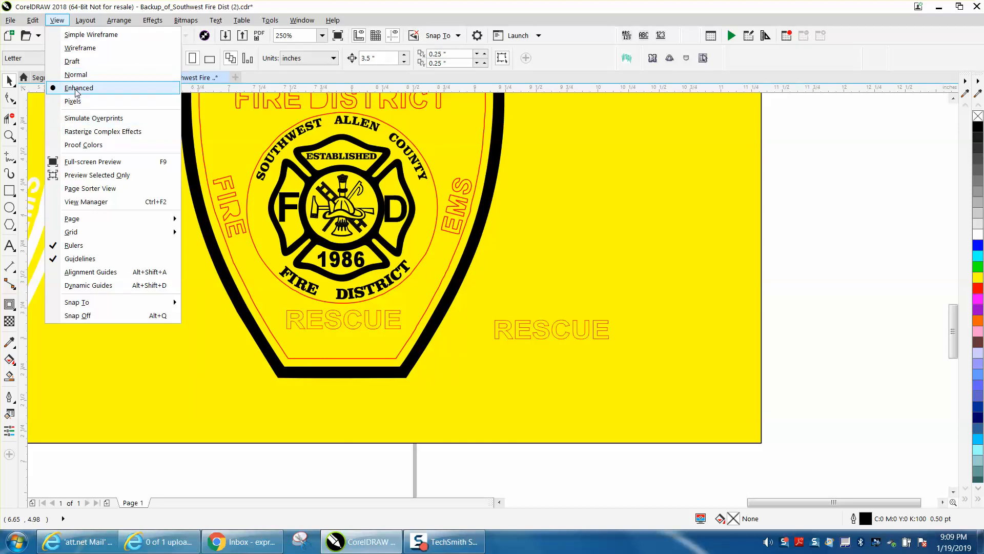
{"action": "left_click", "coordinate": [845, 234]}
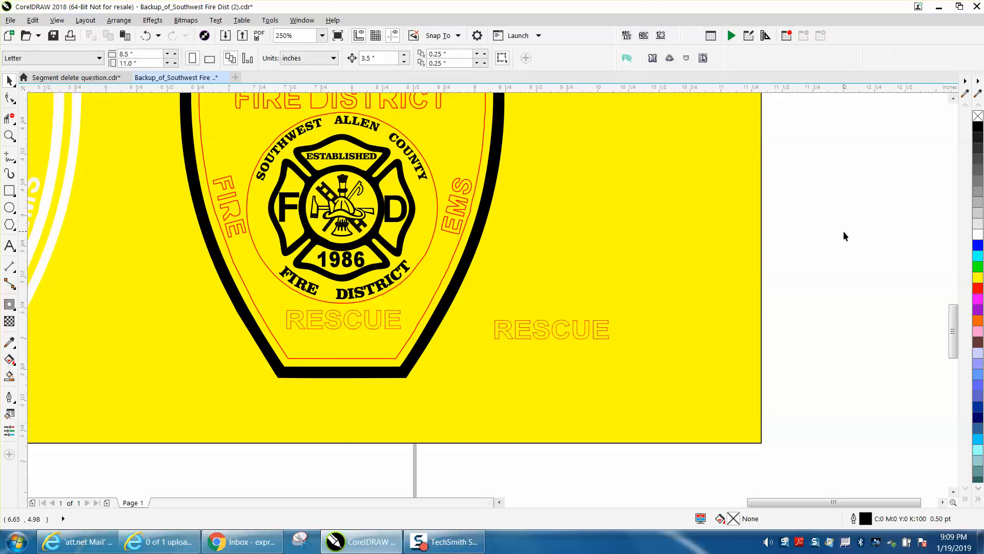
- Change the wording of the copied RESCUE text to FIRE
{"action": "left_click", "coordinate": [586, 334]}
{"action": "left_click", "coordinate": [608, 57]}
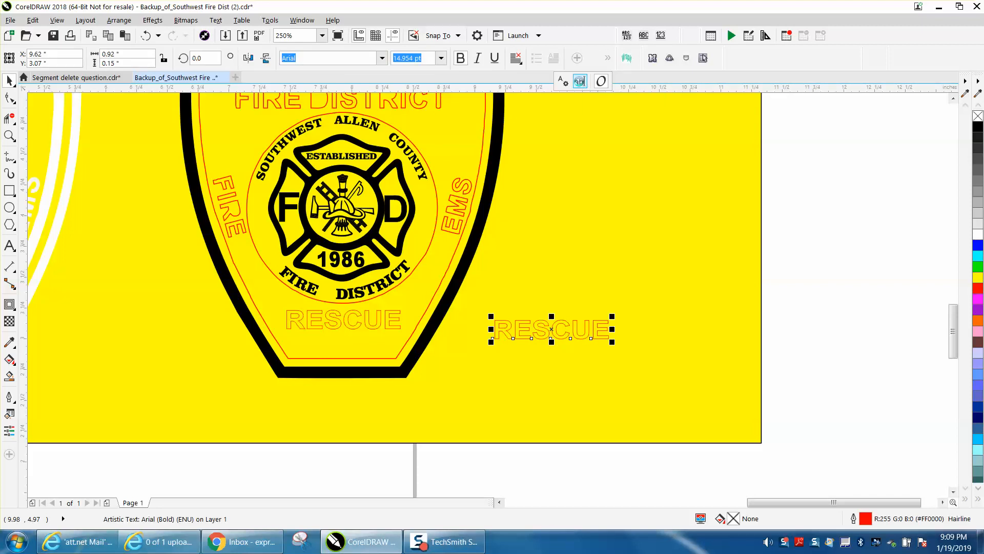
{"action": "left_click", "coordinate": [580, 82]}
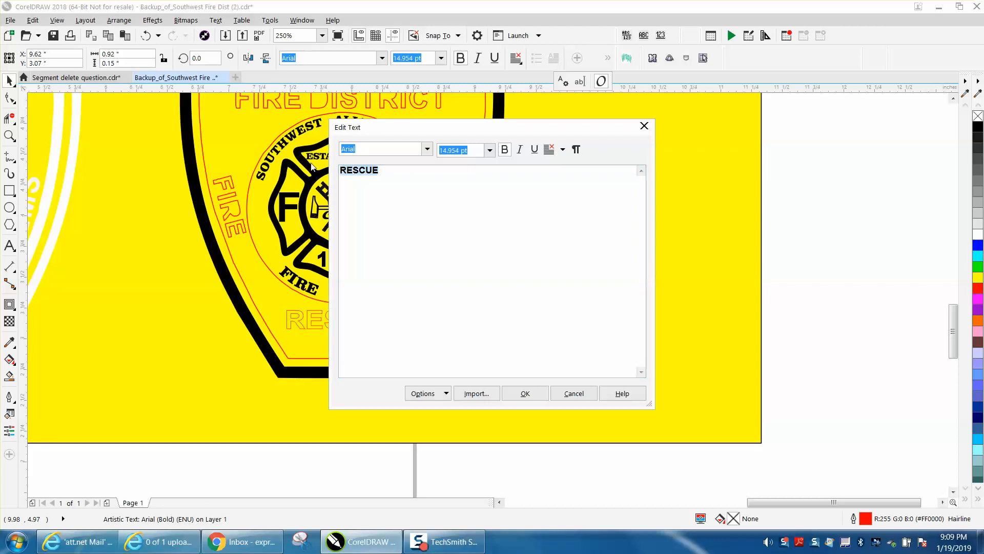
{"action": "type", "text": "fire"}
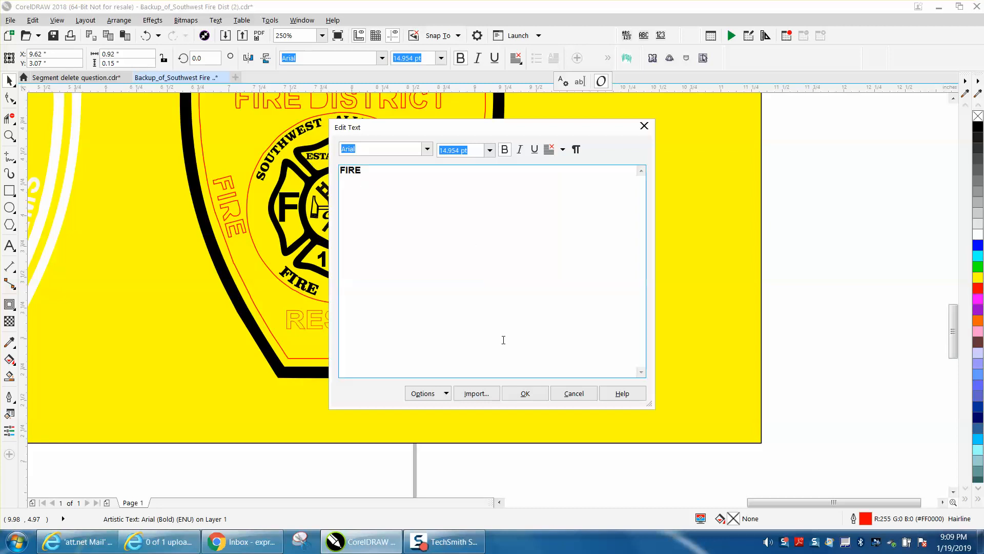
{"action": "left_click", "coordinate": [527, 394]}
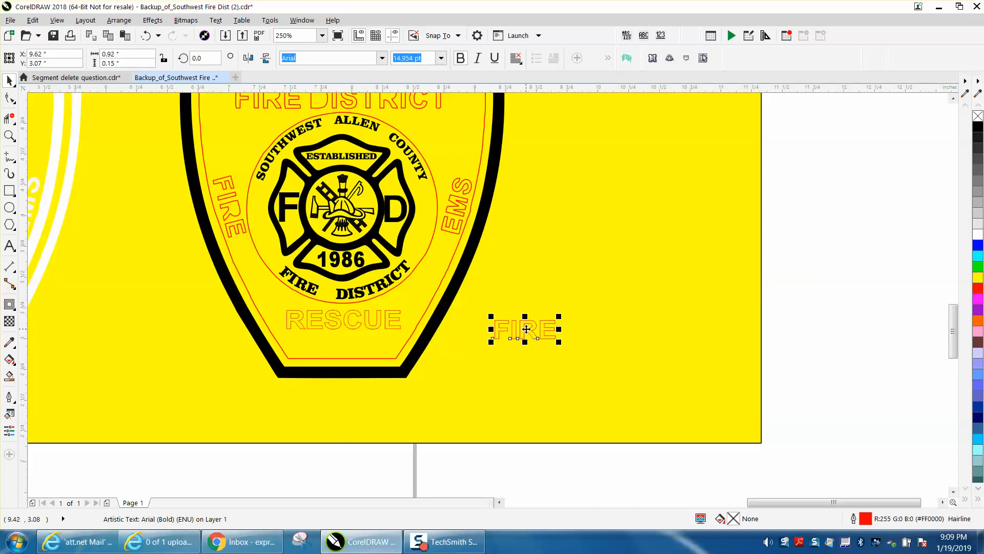
- Move the new FIRE text upward, duplicate it, and change the duplicate's wording to EMS
{"action": "left_click_drag", "start_coordinate": [526, 328], "coordinate": [573, 291]}
{"action": "key", "text": "ctrl+d"}
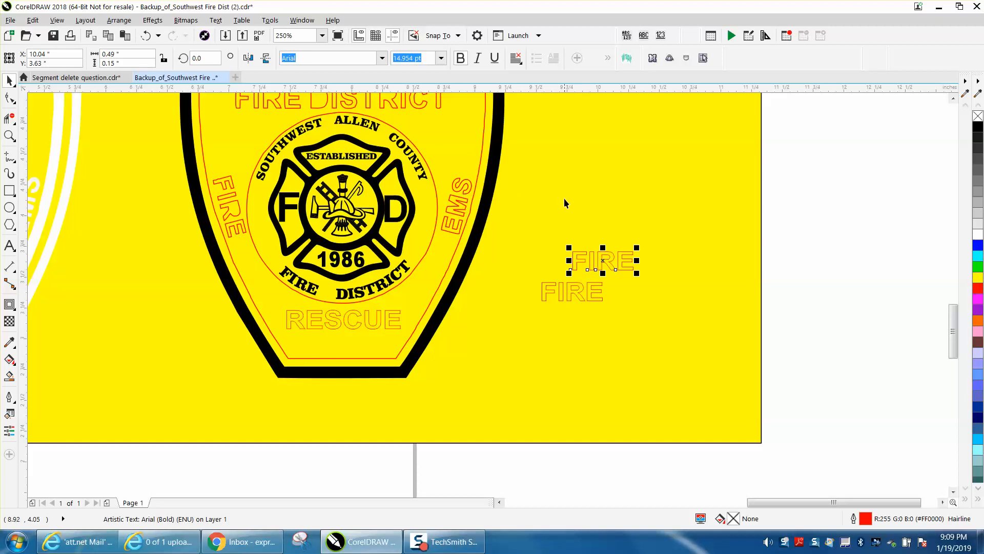
{"action": "left_click", "coordinate": [608, 58]}
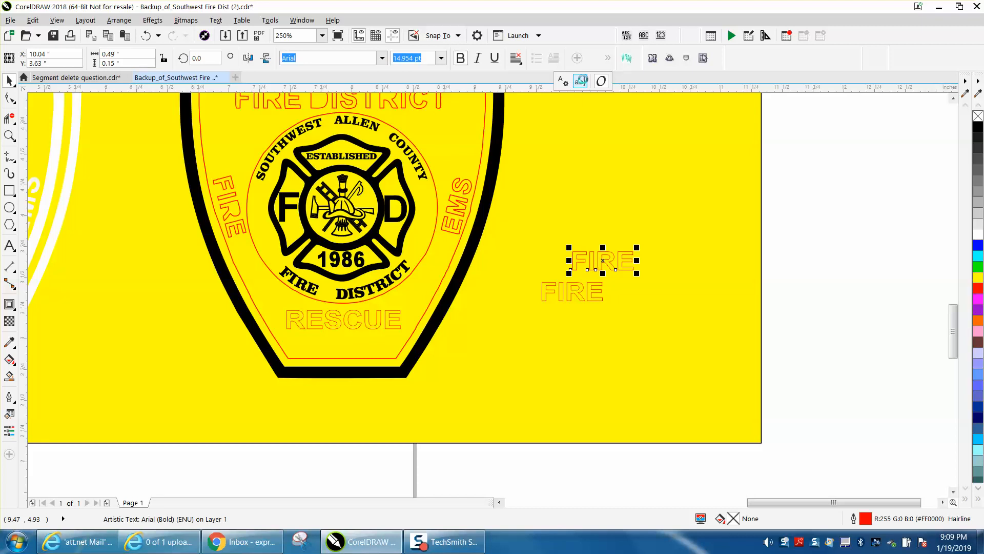
{"action": "left_click", "coordinate": [579, 81]}
{"action": "left_click_drag", "start_coordinate": [403, 175], "coordinate": [297, 170]}
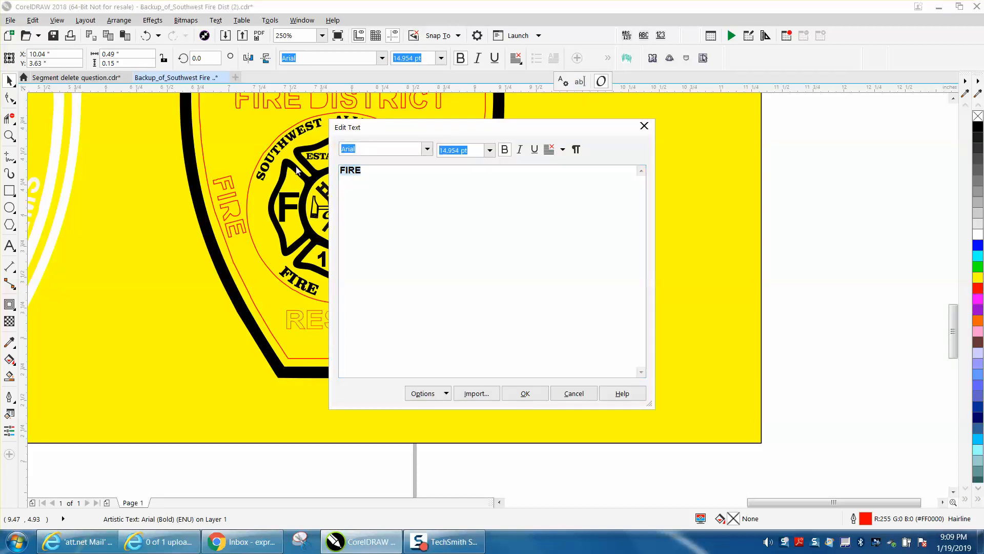
{"action": "type", "text": "EMS"}
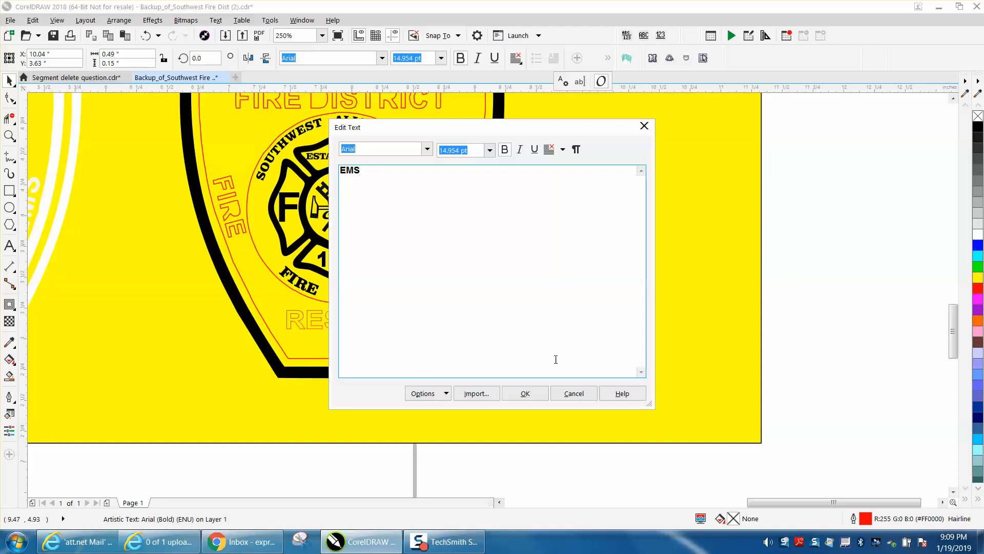
{"action": "left_click", "coordinate": [533, 394]}
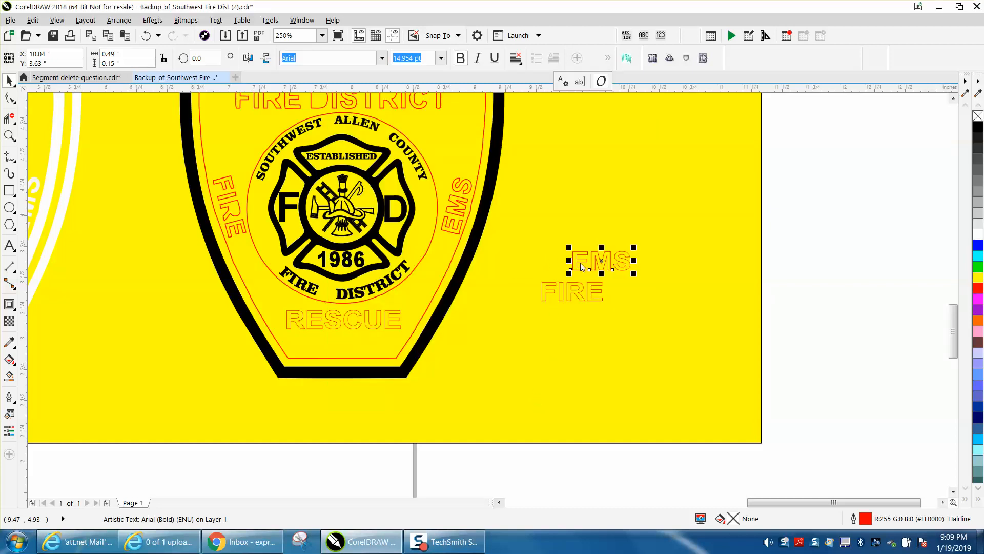
- Place the new red EMS and FIRE texts over the matching white words on the white-outlined badge
{"action": "scroll", "coordinate": [806, 285], "scroll_direction": "down", "scroll_amount": 2}
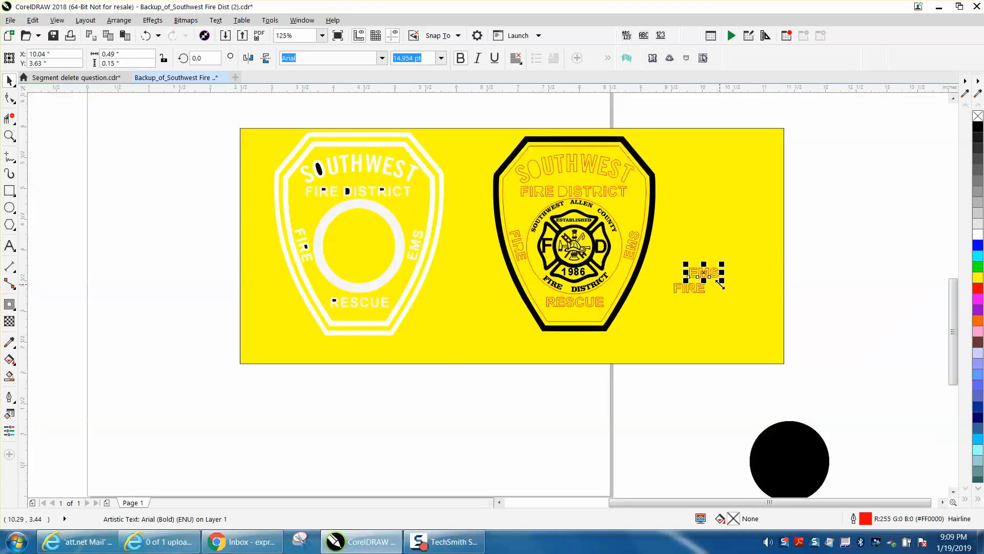
{"action": "left_click_drag", "start_coordinate": [704, 273], "coordinate": [423, 247]}
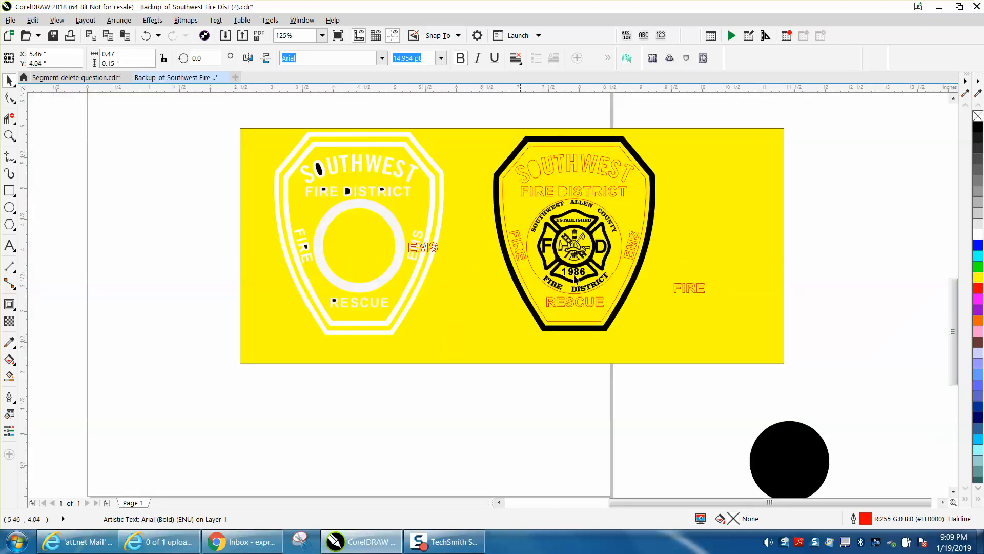
{"action": "left_click_drag", "start_coordinate": [693, 289], "coordinate": [304, 247]}
- Rotate the red EMS text to about 75.7 degrees and align it over the slanted white EMS lettering
{"action": "left_click", "coordinate": [9, 135]}
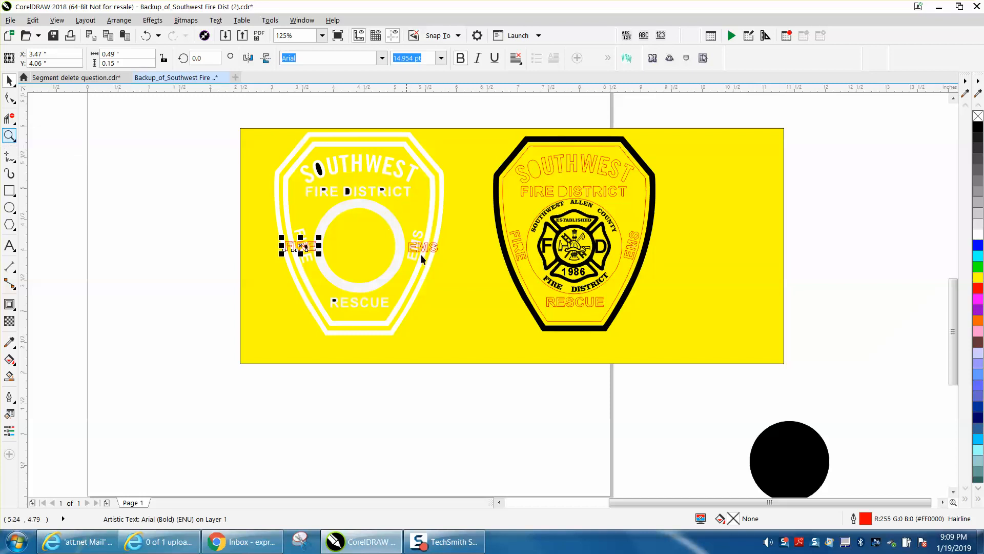
{"action": "left_click", "coordinate": [9, 135]}
{"action": "left_click_drag", "start_coordinate": [395, 220], "coordinate": [491, 282]}
{"action": "key", "text": "space"}
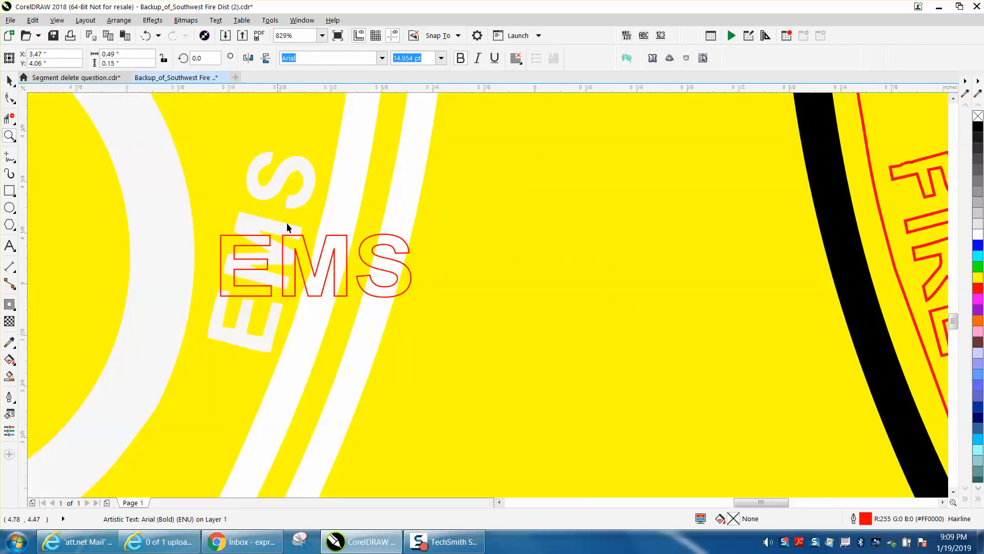
{"action": "left_click", "coordinate": [322, 255]}
{"action": "left_click", "coordinate": [321, 255]}
{"action": "left_click_drag", "start_coordinate": [416, 225], "coordinate": [303, 159]}
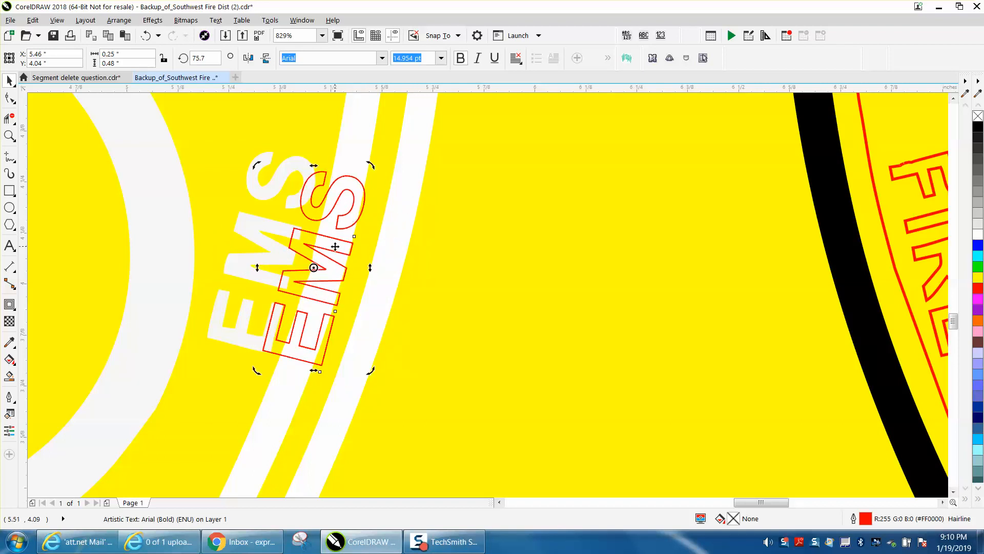
{"action": "left_click", "coordinate": [324, 259]}
{"action": "left_click", "coordinate": [283, 256]}
{"action": "left_click", "coordinate": [310, 249]}
{"action": "left_click_drag", "start_coordinate": [311, 251], "coordinate": [261, 233]}
- Delete the old traced EMS letters from the black-outlined badge
{"action": "scroll", "coordinate": [328, 212], "scroll_direction": "down", "scroll_amount": 3}
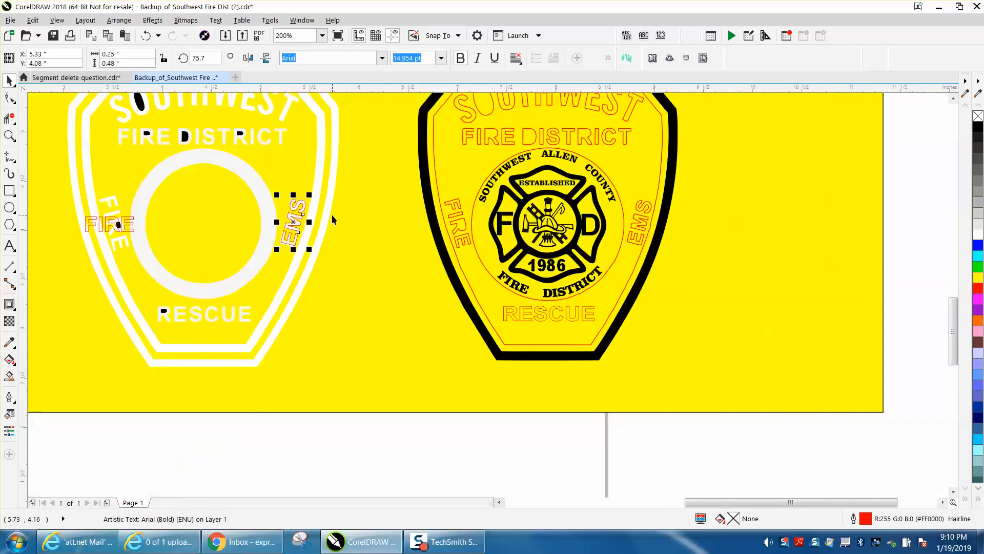
{"action": "left_click", "coordinate": [649, 221]}
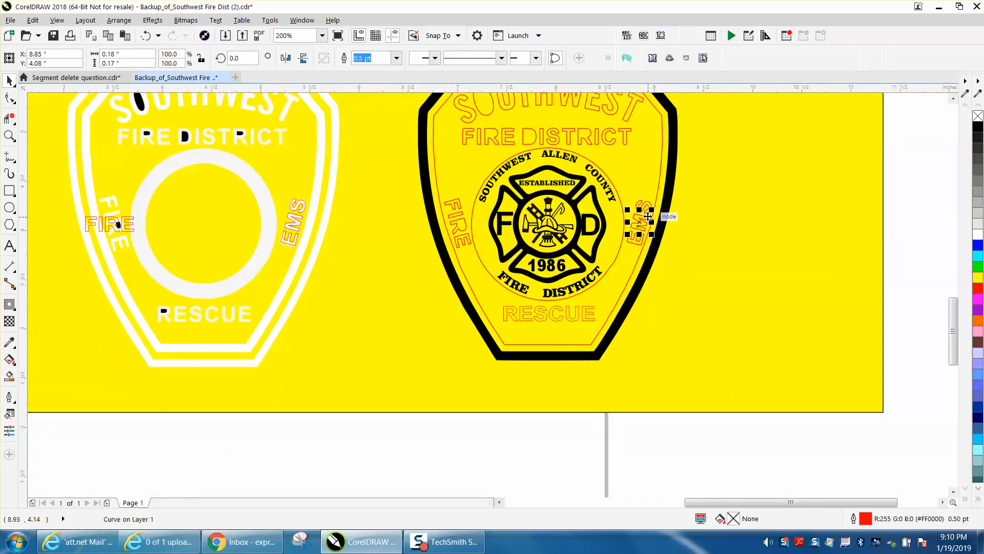
{"action": "left_click_drag", "start_coordinate": [728, 201], "coordinate": [625, 245]}
{"action": "key", "text": "Delete"}
{"action": "left_click_drag", "start_coordinate": [707, 187], "coordinate": [632, 216]}
{"action": "key", "text": "Delete"}
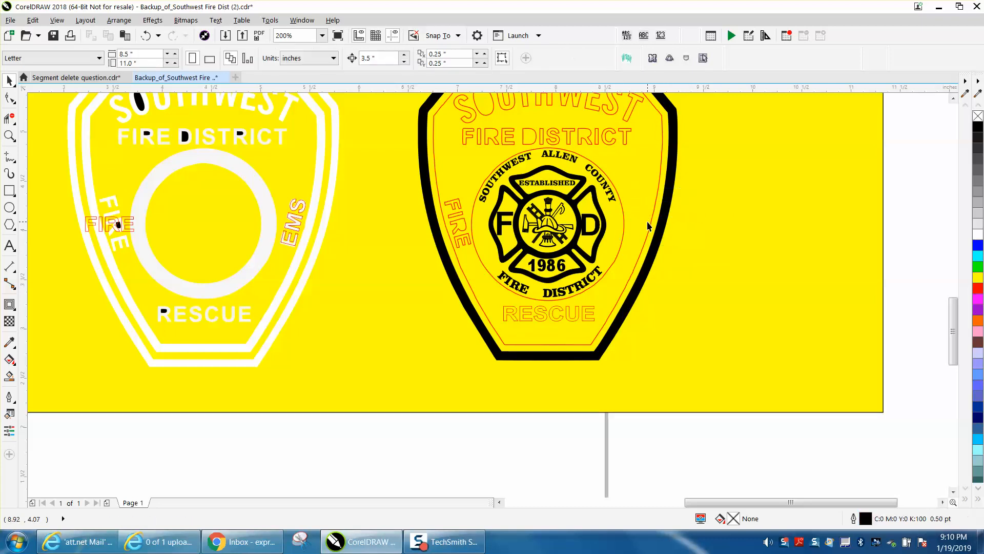
- Move the rotated EMS text 3.5 inches right onto the black-outlined badge
{"action": "left_click", "coordinate": [306, 211]}
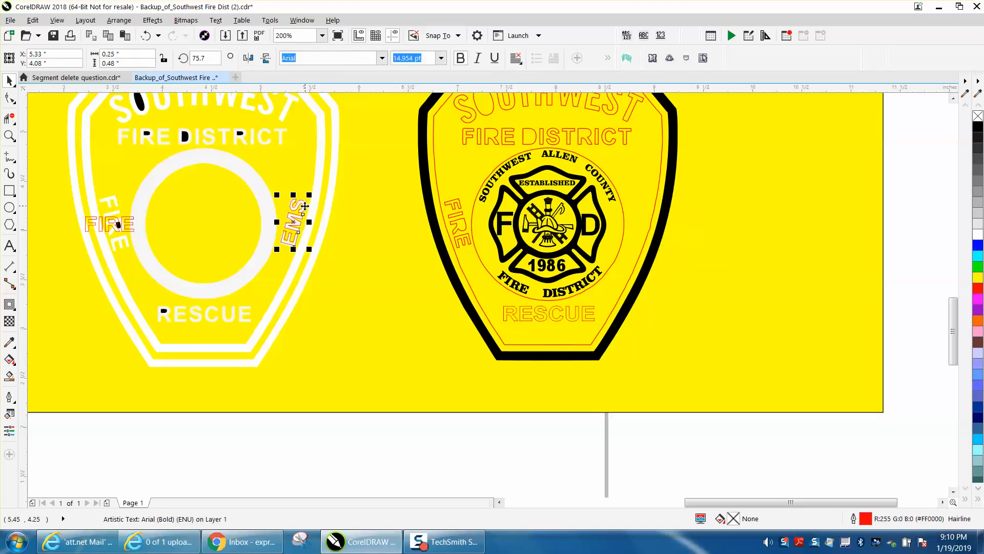
{"action": "key", "text": "Delete"}
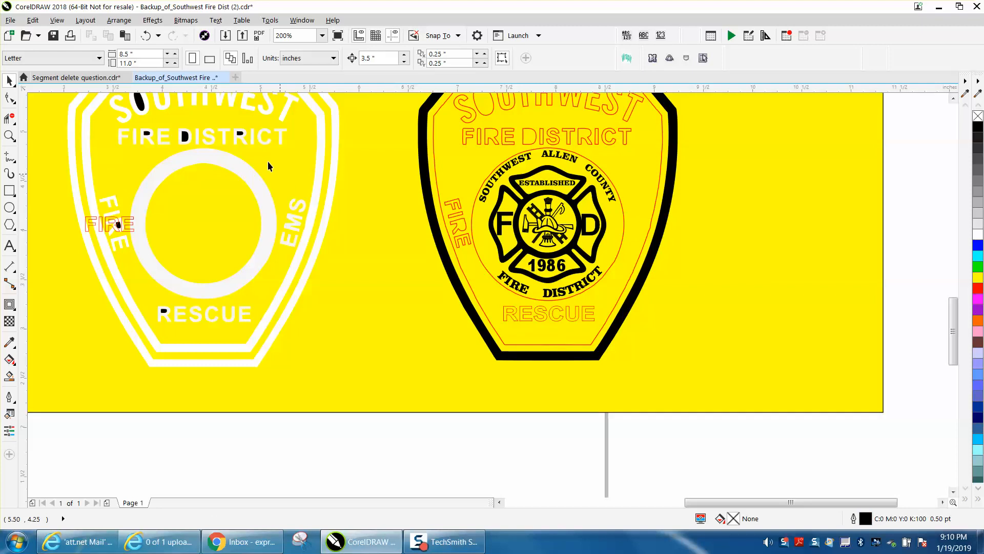
{"action": "key", "text": "ctrl+z"}
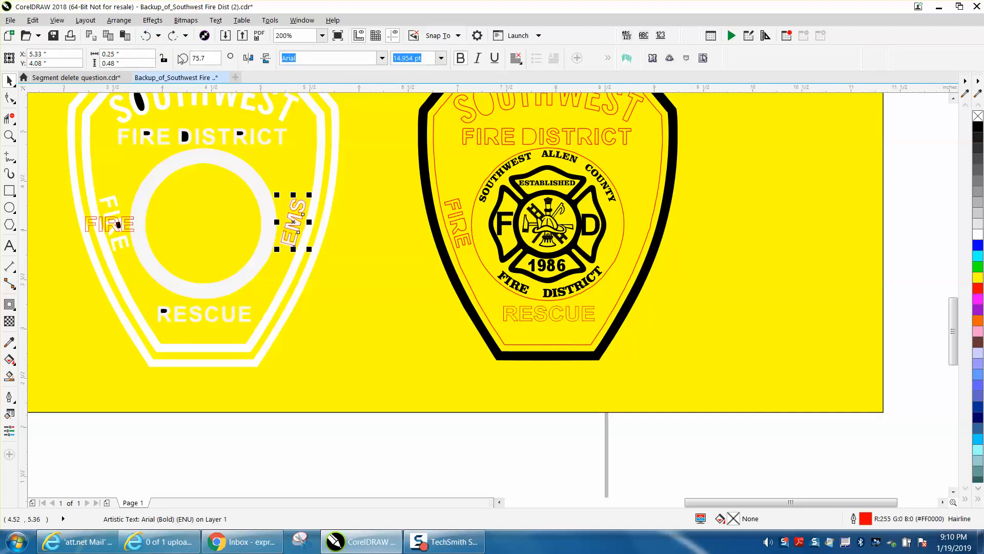
{"action": "key", "text": "Right"}
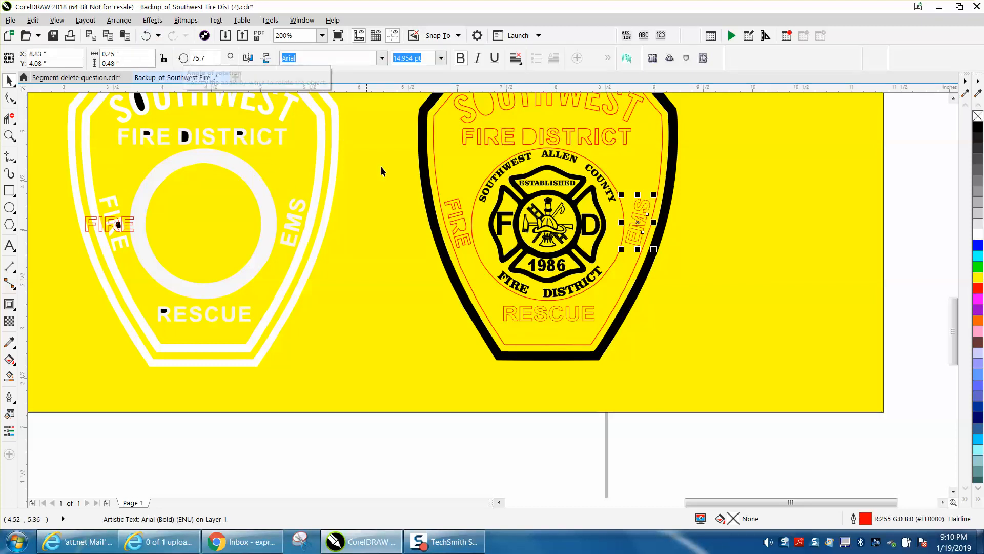
- Rotate the red FIRE text clockwise to follow the slanted white FIRE lettering on the white-outlined badge
{"action": "scroll", "coordinate": [662, 333], "scroll_direction": "down", "scroll_amount": 1}
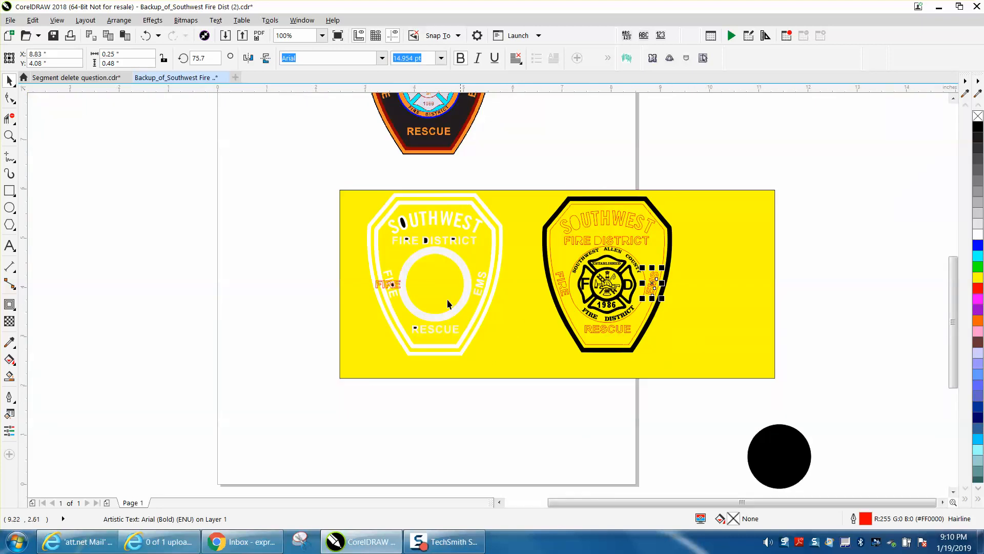
{"action": "left_click", "coordinate": [9, 136]}
{"action": "left_click_drag", "start_coordinate": [343, 246], "coordinate": [524, 354]}
{"action": "key", "text": "space"}
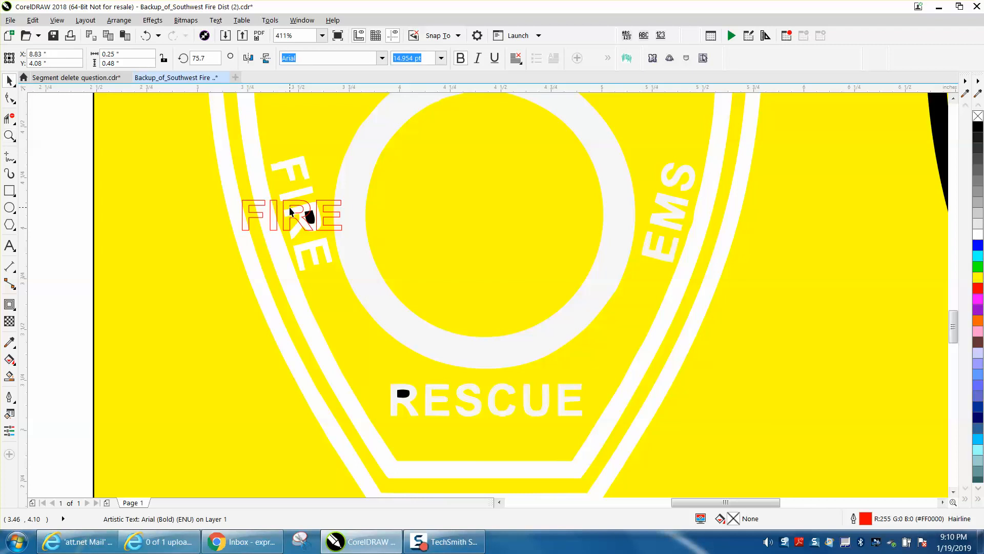
{"action": "left_click", "coordinate": [285, 211]}
{"action": "left_click_drag", "start_coordinate": [342, 198], "coordinate": [318, 256]}
- Align the red FIRE text over the white FIRE lettering and fine-tune its rotation to about 284.42 degrees
{"action": "left_click", "coordinate": [292, 215]}
{"action": "left_click_drag", "start_coordinate": [291, 214], "coordinate": [302, 215]}
{"action": "left_click", "coordinate": [301, 188]}
{"action": "left_click_drag", "start_coordinate": [334, 157], "coordinate": [343, 165]}
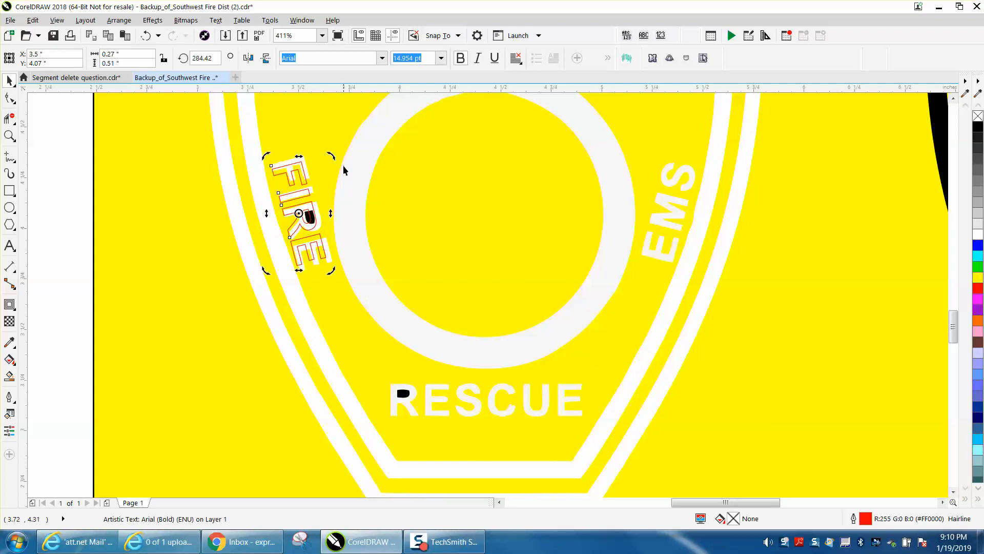
{"action": "left_click", "coordinate": [324, 253]}
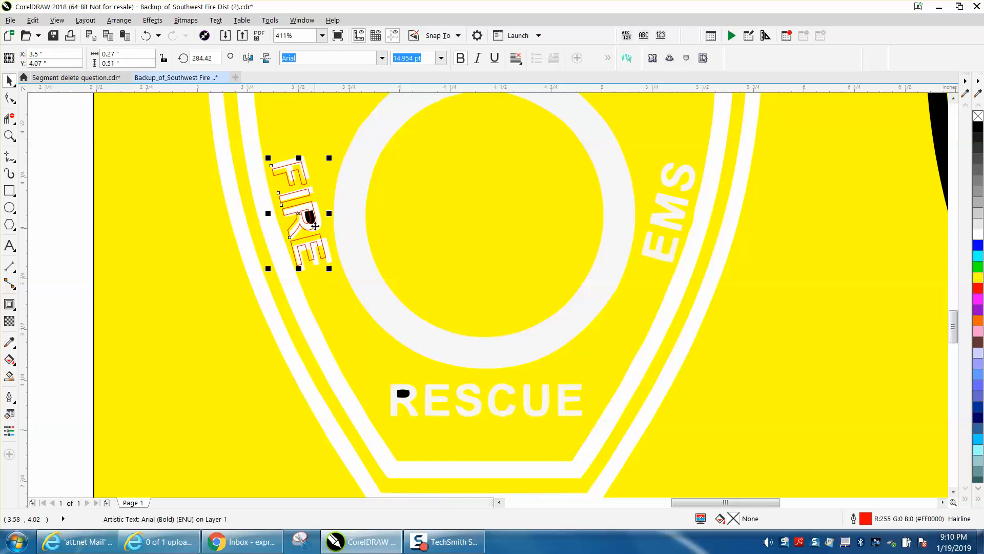
{"action": "left_click", "coordinate": [314, 243]}
{"action": "left_click_drag", "start_coordinate": [330, 268], "coordinate": [336, 266]}
- Delete the old traced FIRE letters from the side of the black-outlined badge
{"action": "scroll", "coordinate": [267, 208], "scroll_direction": "down", "scroll_amount": 2}
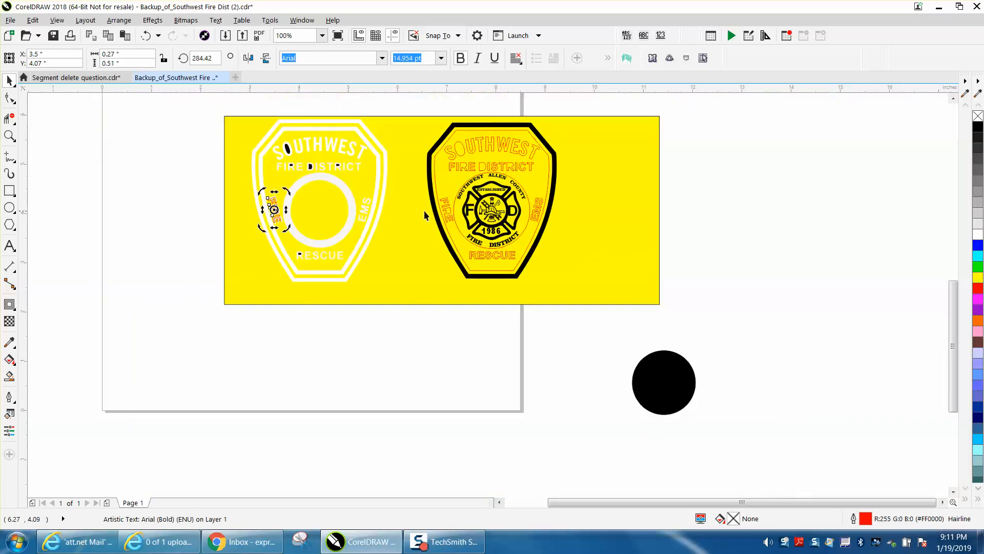
{"action": "left_click_drag", "start_coordinate": [415, 194], "coordinate": [454, 228]}
{"action": "key", "text": "Delete"}
- Move the rotated FIRE text 3.5 inches right onto the black-outlined badge
{"action": "left_click", "coordinate": [277, 210]}
{"action": "key", "text": "Right"}
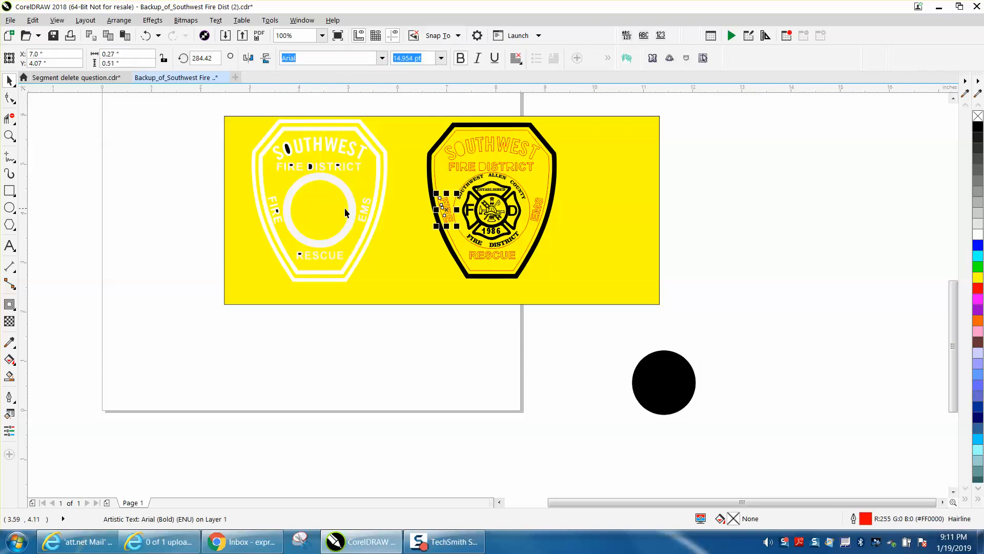
{"action": "left_click", "coordinate": [9, 135]}
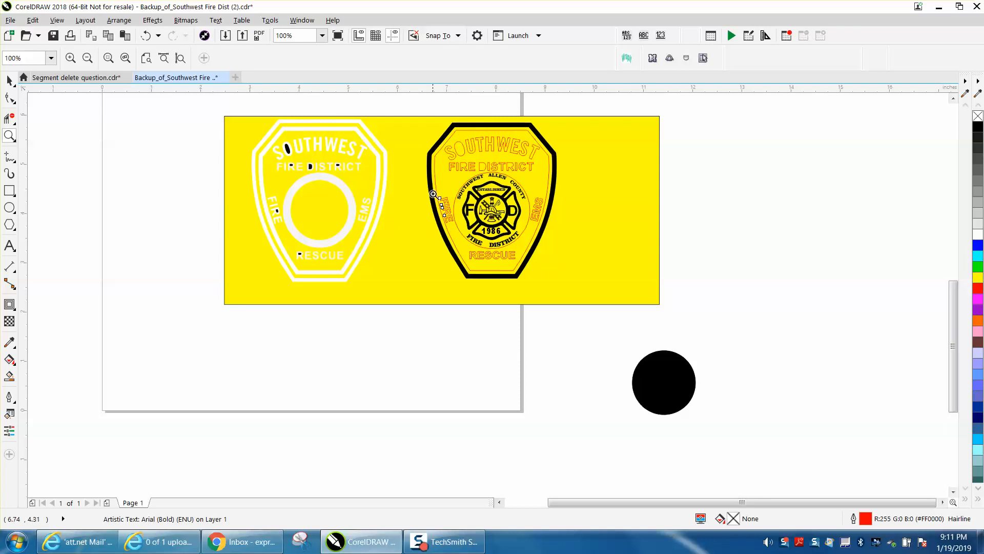
{"action": "left_click", "coordinate": [594, 257]}
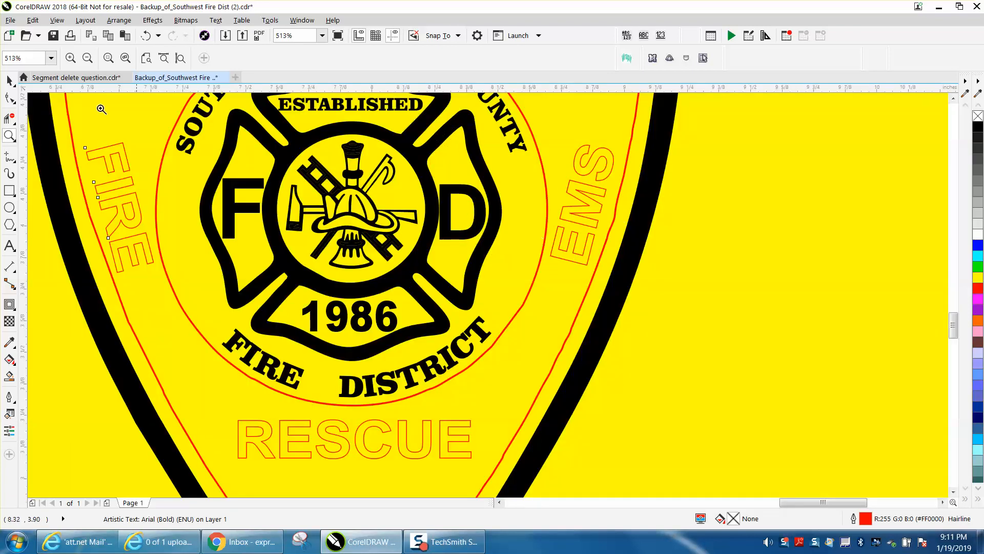
{"action": "left_click", "coordinate": [11, 82]}
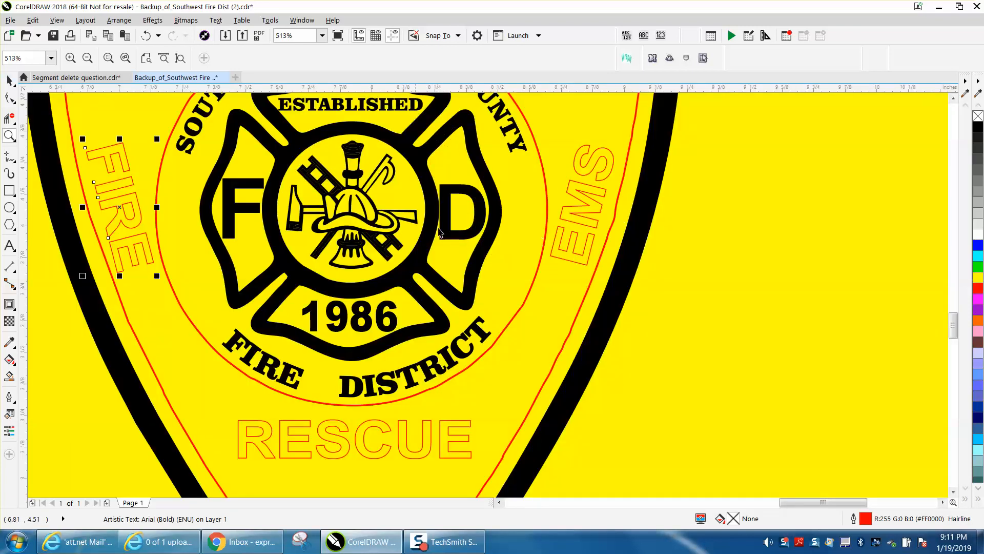
- Move the traced red circle around the emblem 3.5 inches right, clear of the black-outlined badge
{"action": "left_click", "coordinate": [534, 281]}
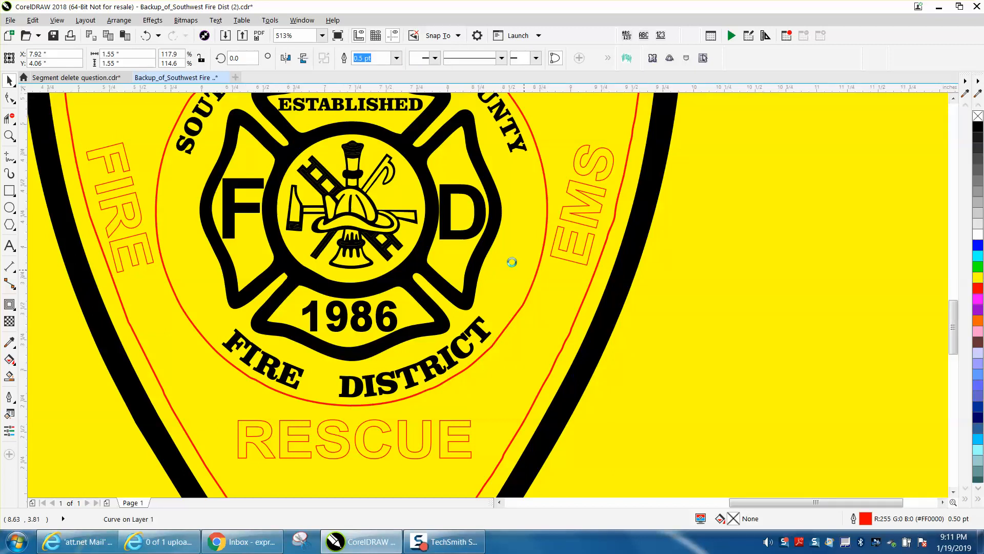
{"action": "scroll", "coordinate": [513, 262], "scroll_direction": "down", "scroll_amount": 2}
{"action": "scroll", "coordinate": [513, 260], "scroll_direction": "down", "scroll_amount": 2}
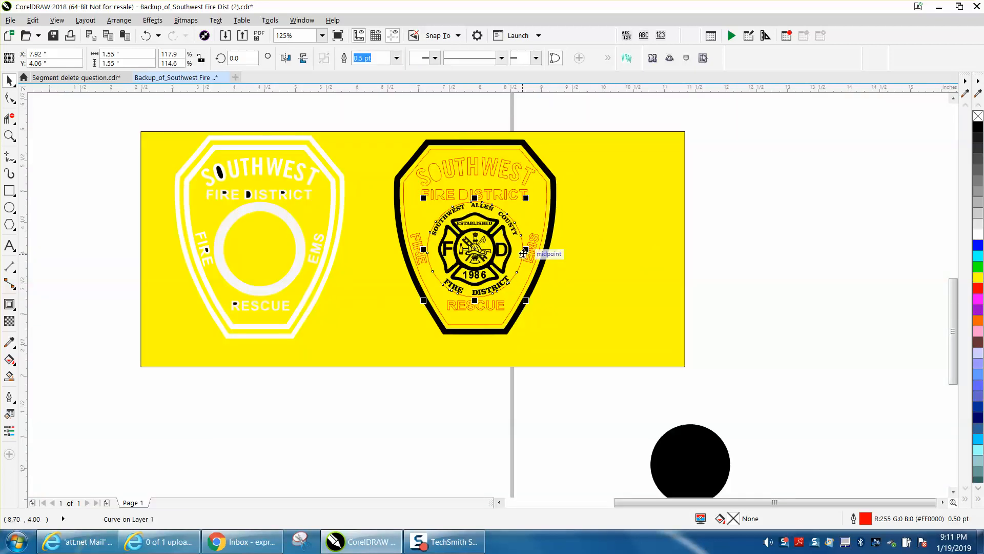
{"action": "key", "text": "Right"}
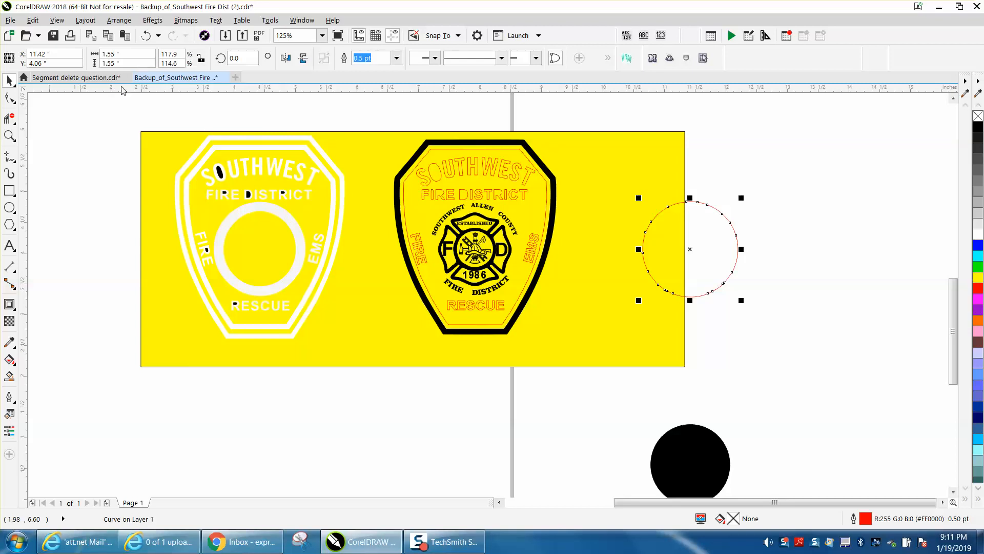
- Draw a new circle in the empty area beside the red circle and set its size to 1.55 inches with proportions locked
{"action": "left_click", "coordinate": [10, 207]}
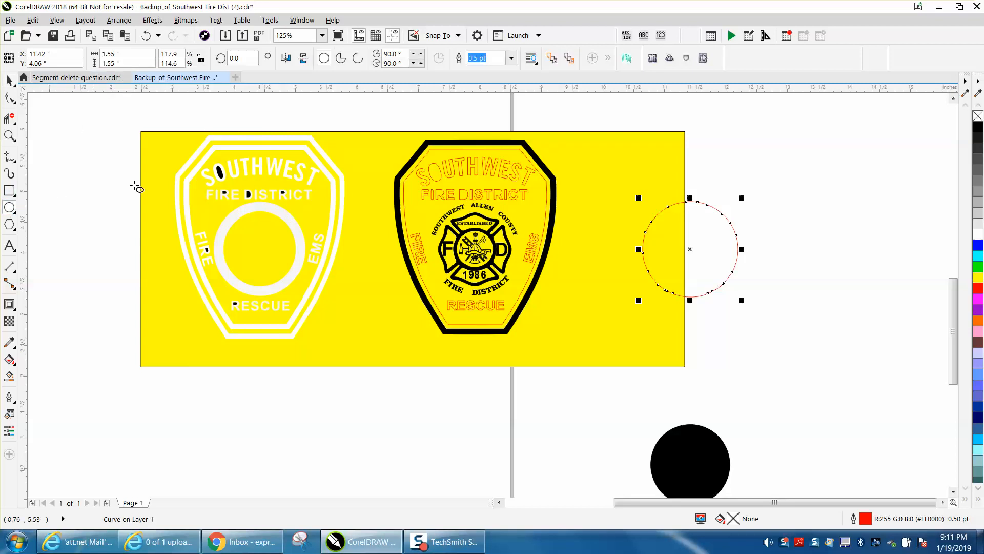
{"action": "left_click_drag", "start_coordinate": [836, 167], "coordinate": [778, 263]}
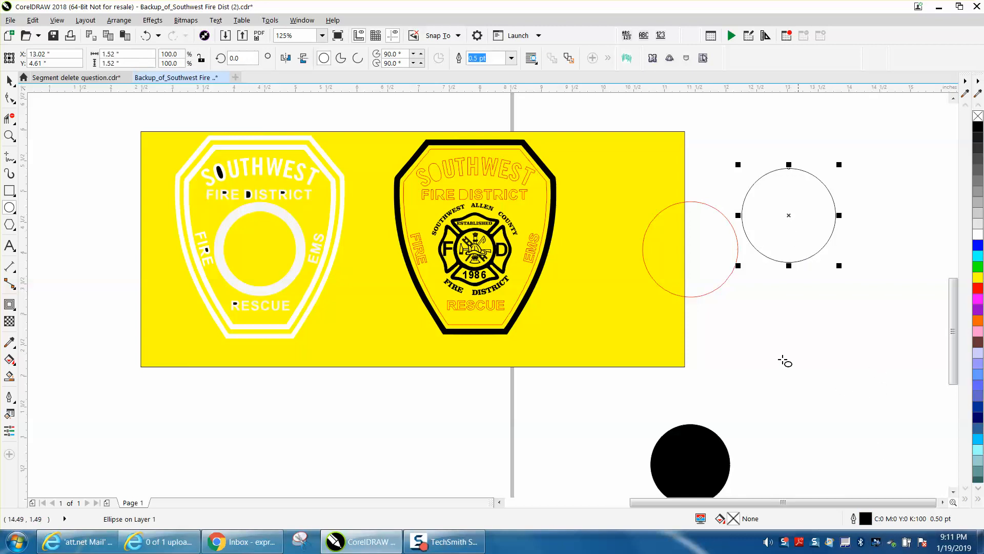
{"action": "left_click", "coordinate": [111, 54]}
{"action": "left_click", "coordinate": [200, 59]}
{"action": "left_click", "coordinate": [129, 55]}
{"action": "type", "text": "1.55"}
{"action": "key", "text": "Return"}
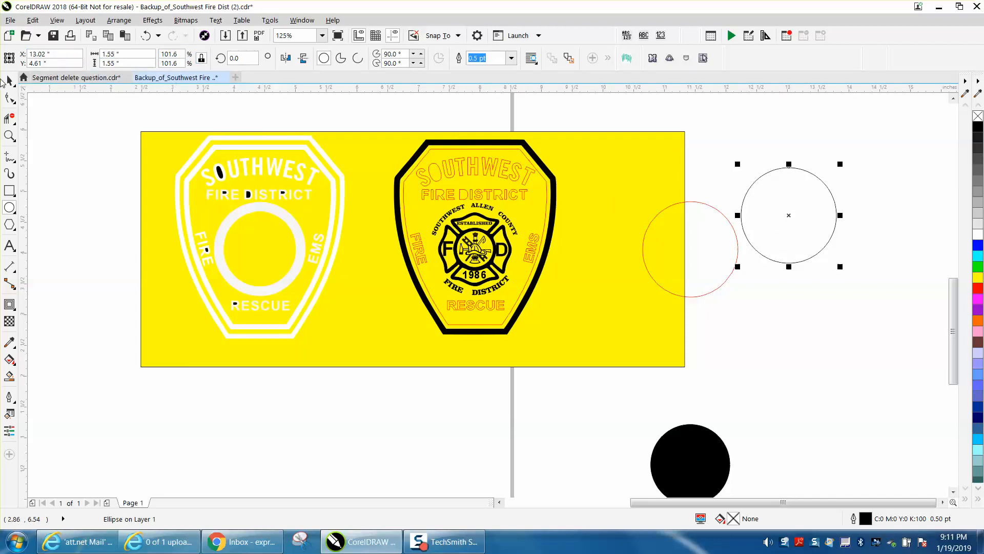
- Snap the new circle exactly over the red circle, and shift it 3.5 inches left around the badge emblem
{"action": "key", "text": "space"}
{"action": "left_click_drag", "start_coordinate": [785, 224], "coordinate": [736, 248]}
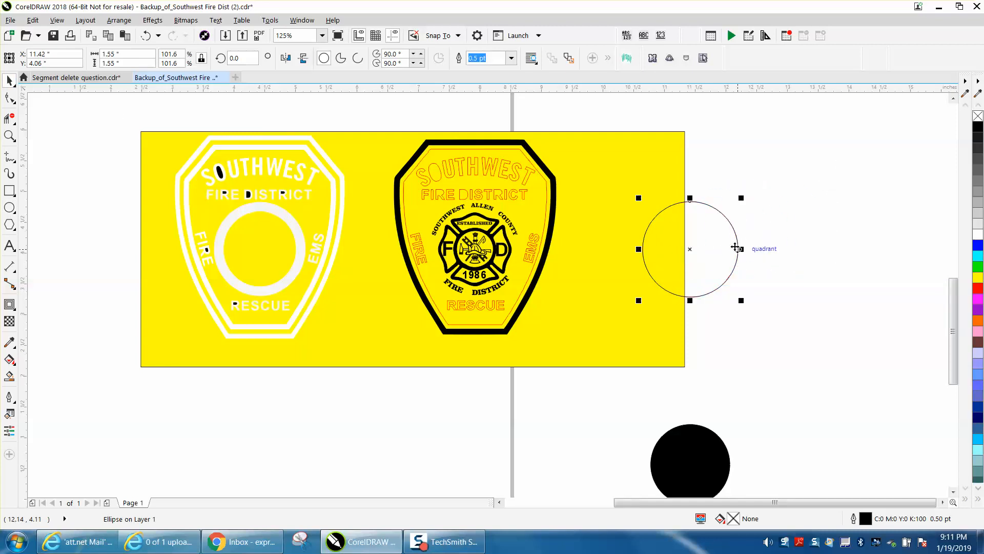
{"action": "key", "text": "Left"}
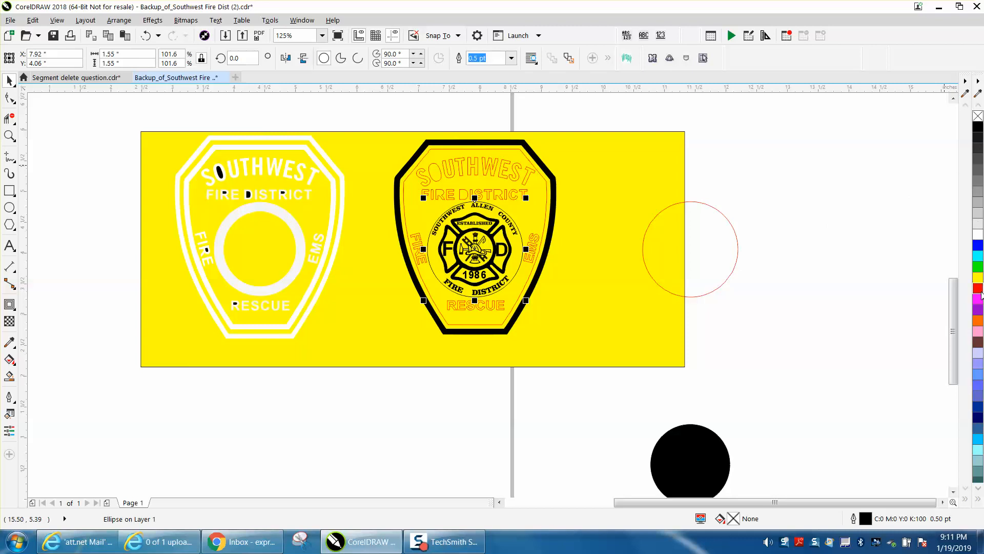
- Smart-fill the badge background around the lettering and the R counters in FIRE and RESCUE with black and no outline
{"action": "left_click", "coordinate": [9, 135]}
{"action": "left_click_drag", "start_coordinate": [401, 132], "coordinate": [680, 392]}
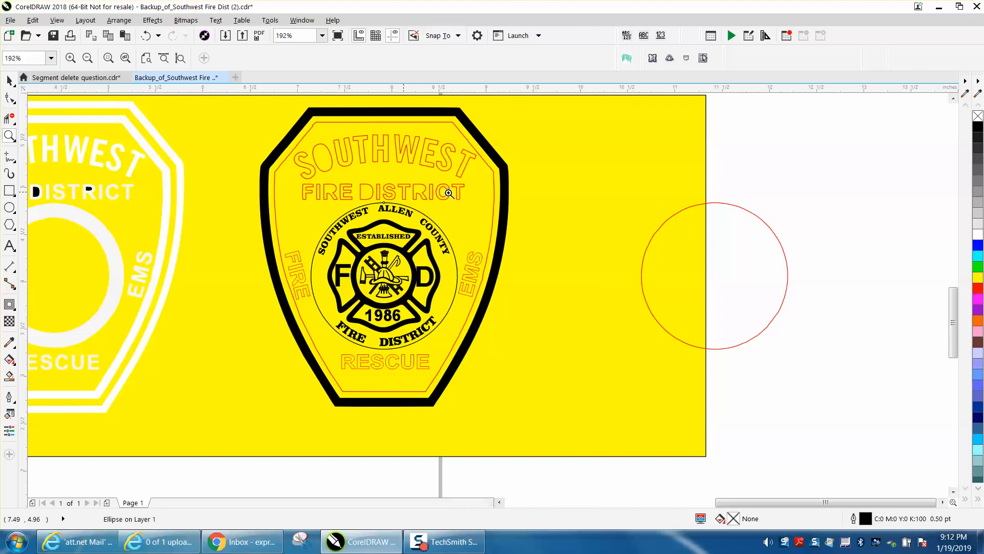
{"action": "scroll", "coordinate": [432, 191], "scroll_direction": "down", "scroll_amount": 2}
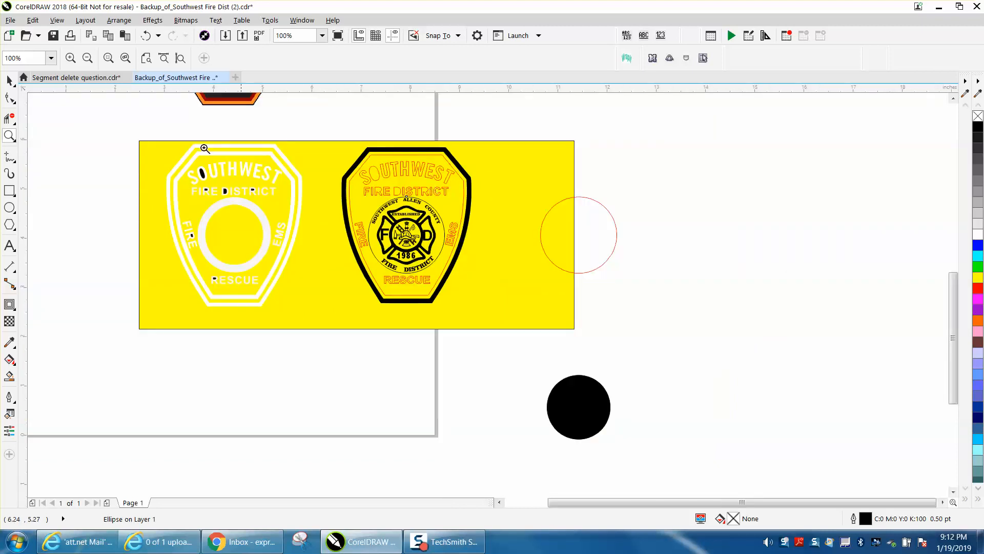
{"action": "left_click_drag", "start_coordinate": [318, 137], "coordinate": [597, 342]}
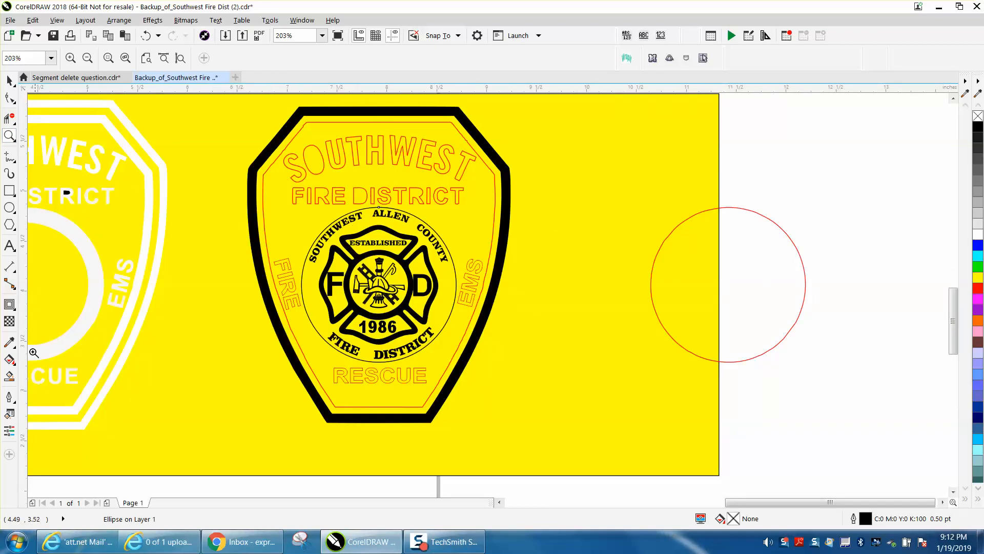
{"action": "left_click", "coordinate": [9, 376]}
{"action": "left_click", "coordinate": [302, 342]}
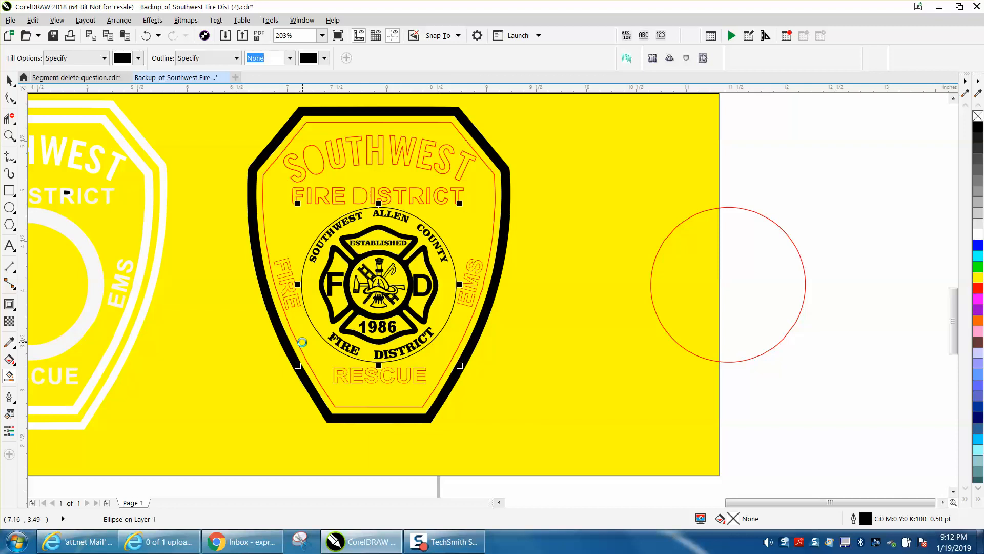
{"action": "left_click", "coordinate": [291, 287]}
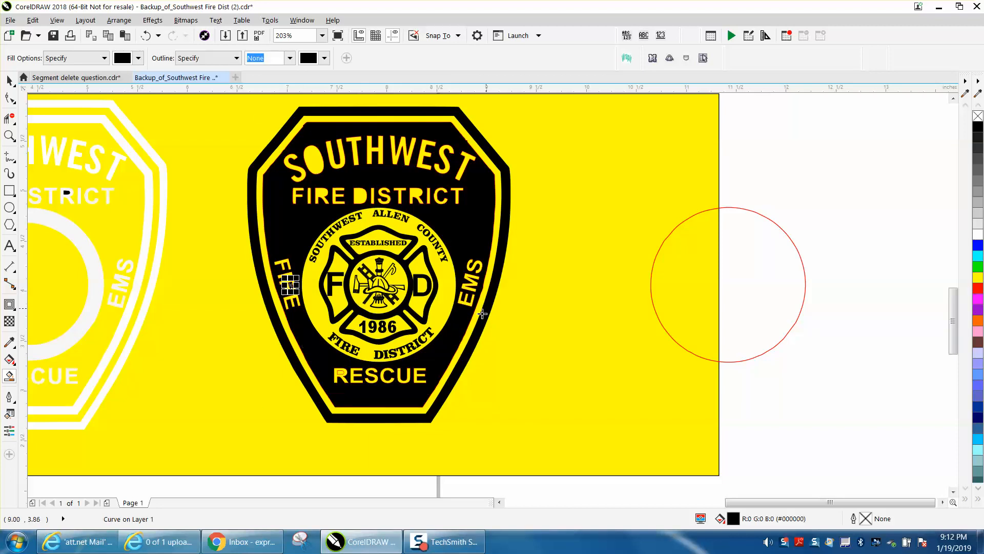
{"action": "left_click", "coordinate": [340, 373]}
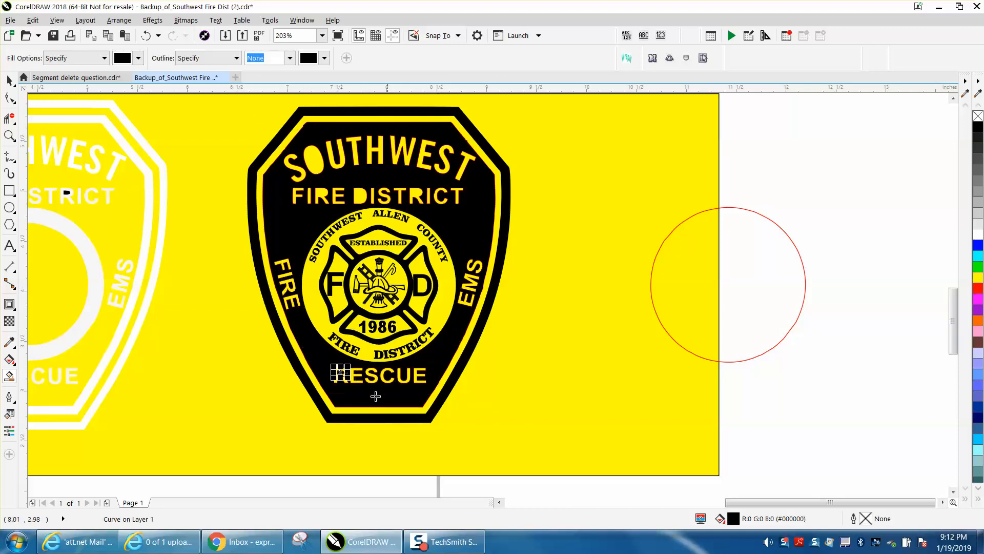
{"action": "key", "text": "space"}
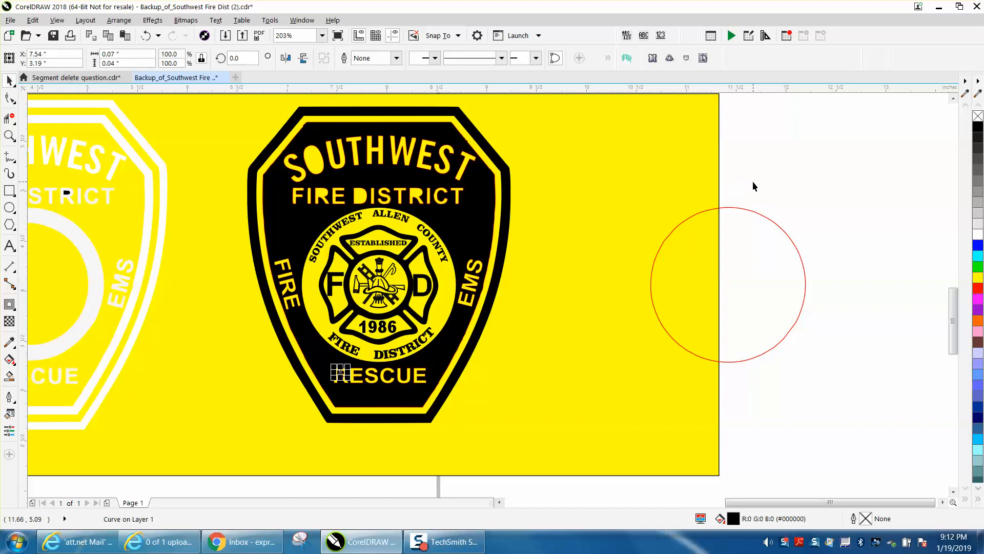
{"action": "left_click", "coordinate": [753, 180]}
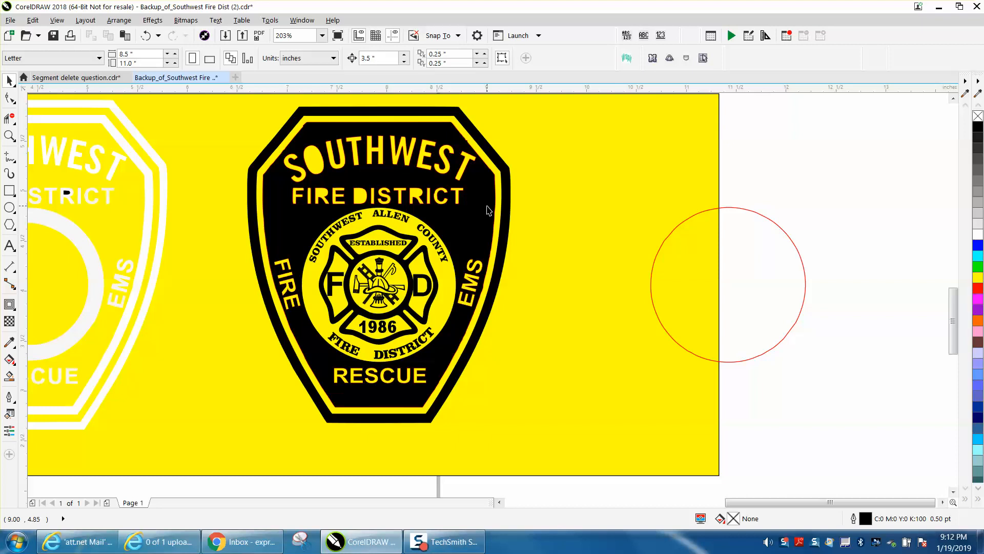
- Delete the old traced red circle and the spare solid black circle outside the yellow rectangle
{"action": "scroll", "coordinate": [487, 210], "scroll_direction": "down", "scroll_amount": 2}
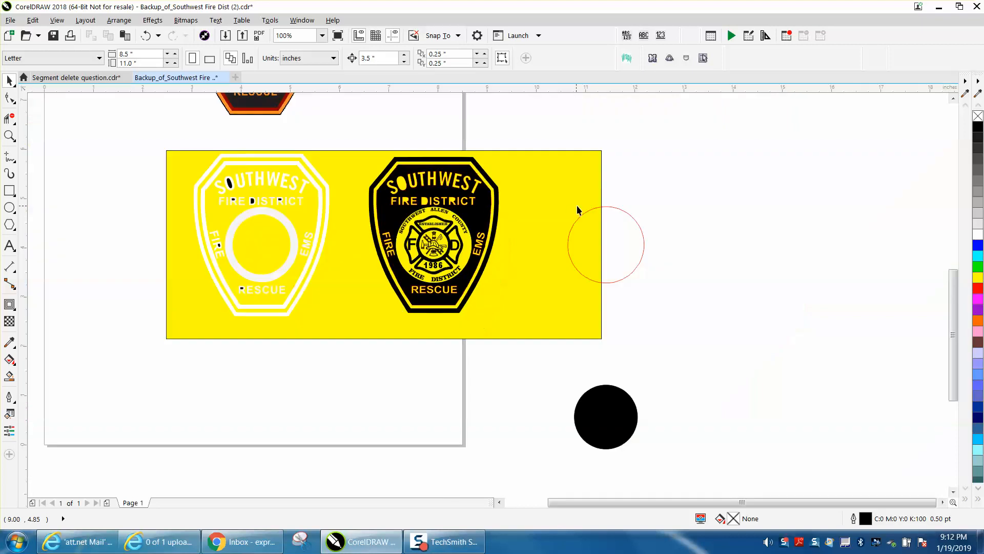
{"action": "left_click", "coordinate": [603, 209]}
{"action": "left_click_drag", "start_coordinate": [606, 243], "coordinate": [726, 247]}
{"action": "key", "text": "Delete"}
{"action": "left_click", "coordinate": [605, 416]}
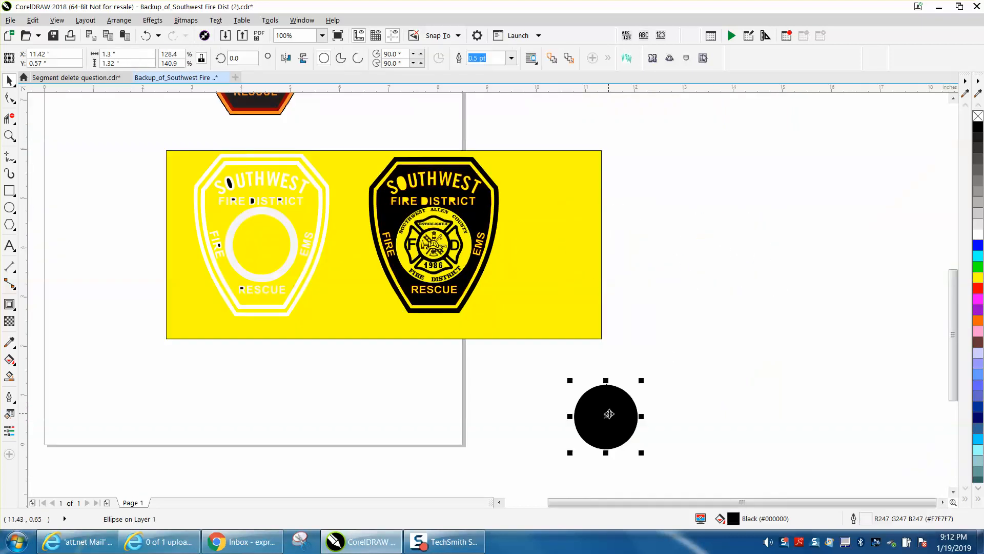
{"action": "key", "text": "Delete"}
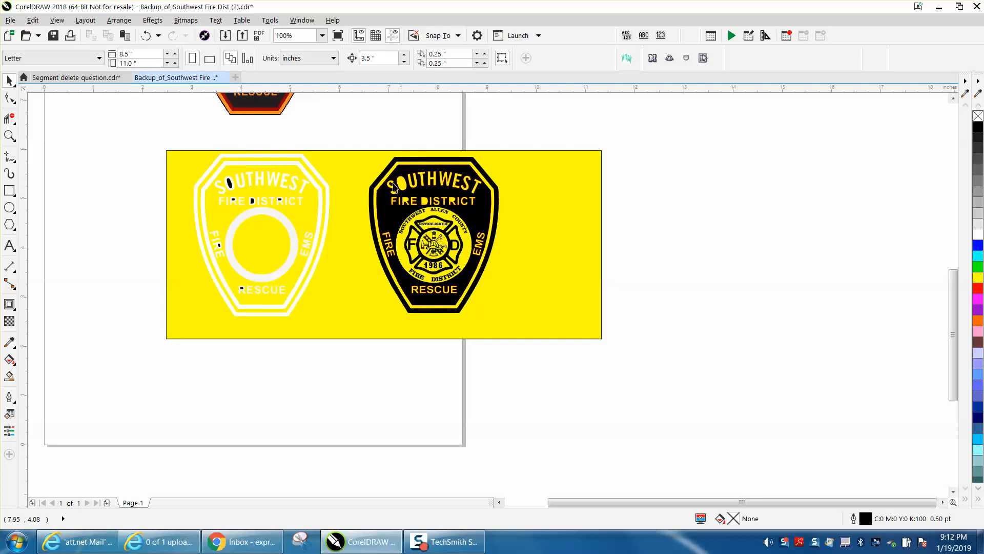
- Try removing the outlines from all objects of the black-filled badge
{"action": "left_click_drag", "start_coordinate": [351, 129], "coordinate": [555, 332]}
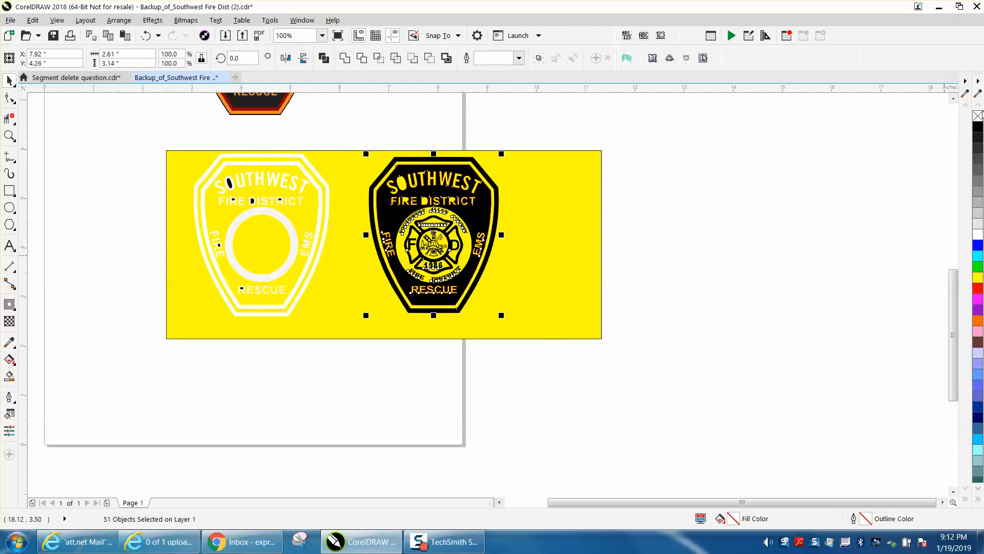
{"action": "right_click", "coordinate": [978, 117]}
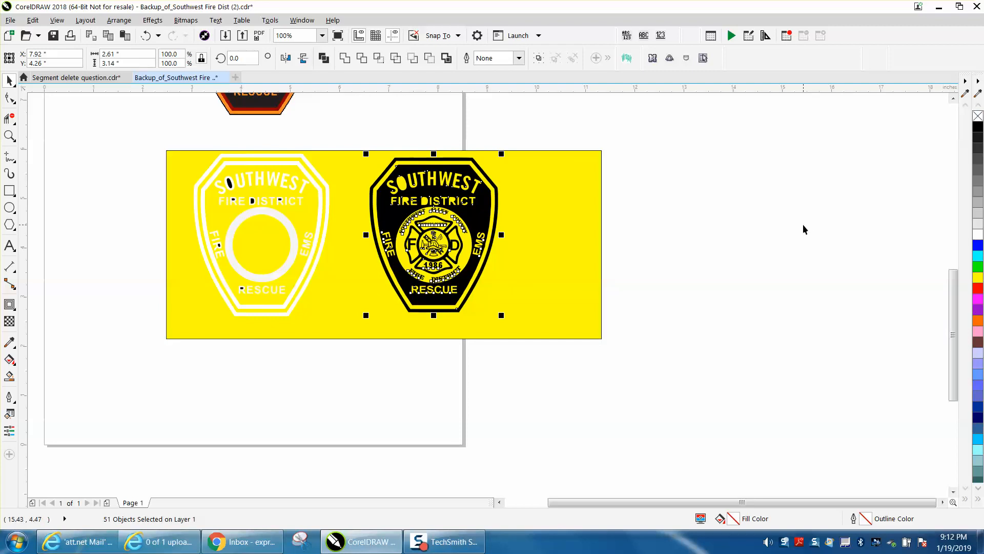
{"action": "left_click", "coordinate": [150, 37]}
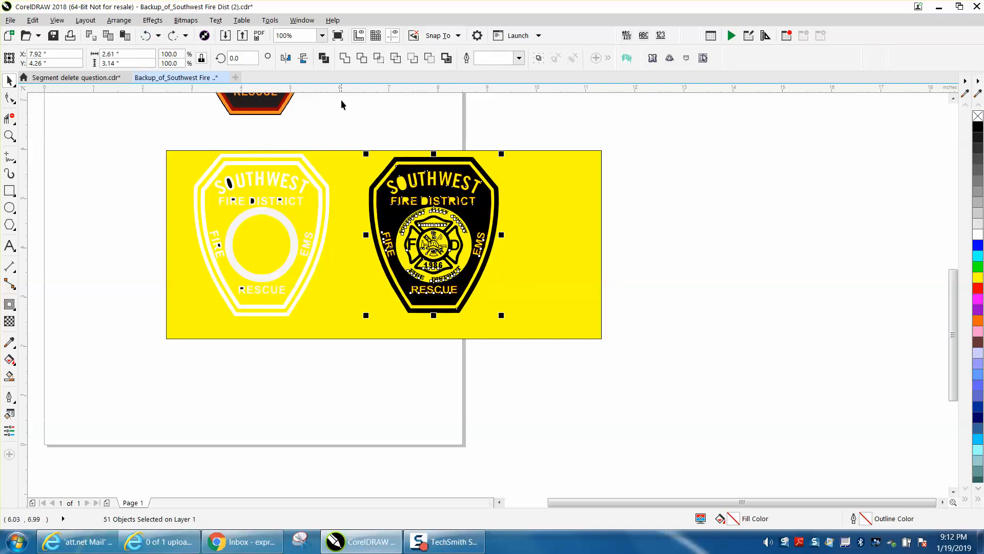